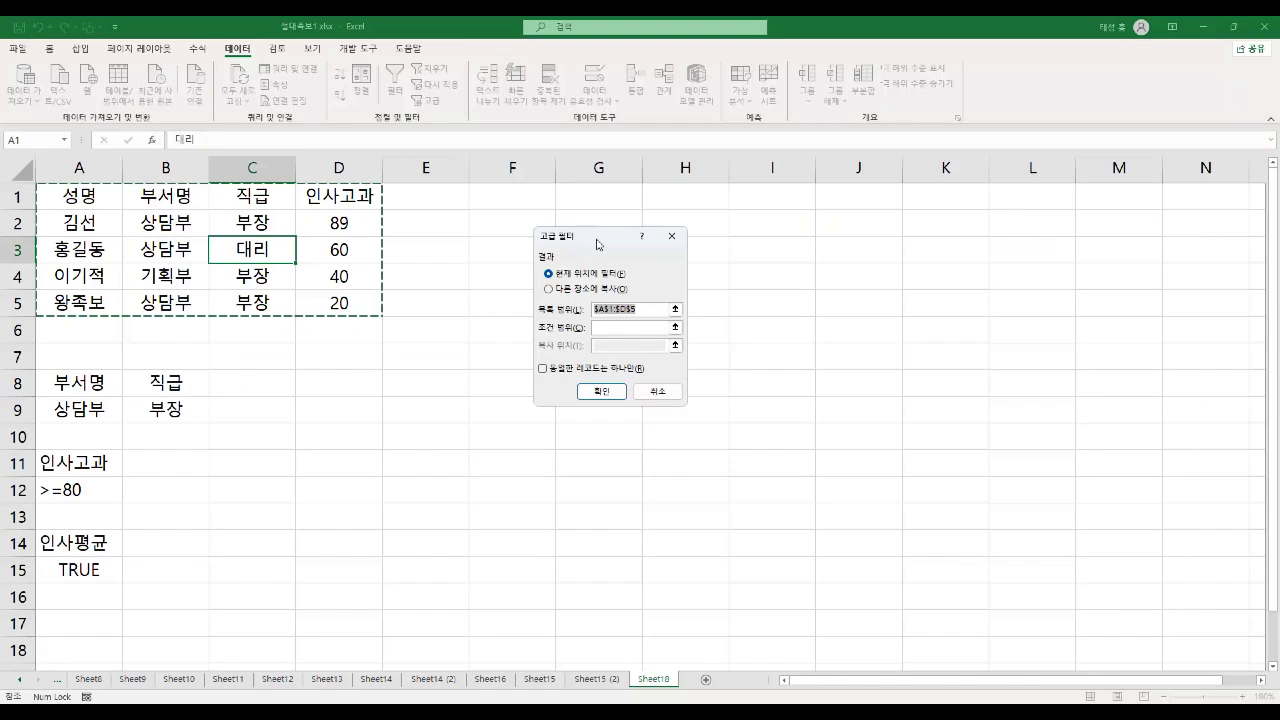
Set the advanced filter to copy results to another location, keeping list range A1:D5 and using A8:A9 as the criteria range
click(540, 269)
mouse_move(545, 272)
mouse_down()
mouse_move(643, 272)
mouse_move(640, 292)
mouse_move(655, 300)
mouse_up()
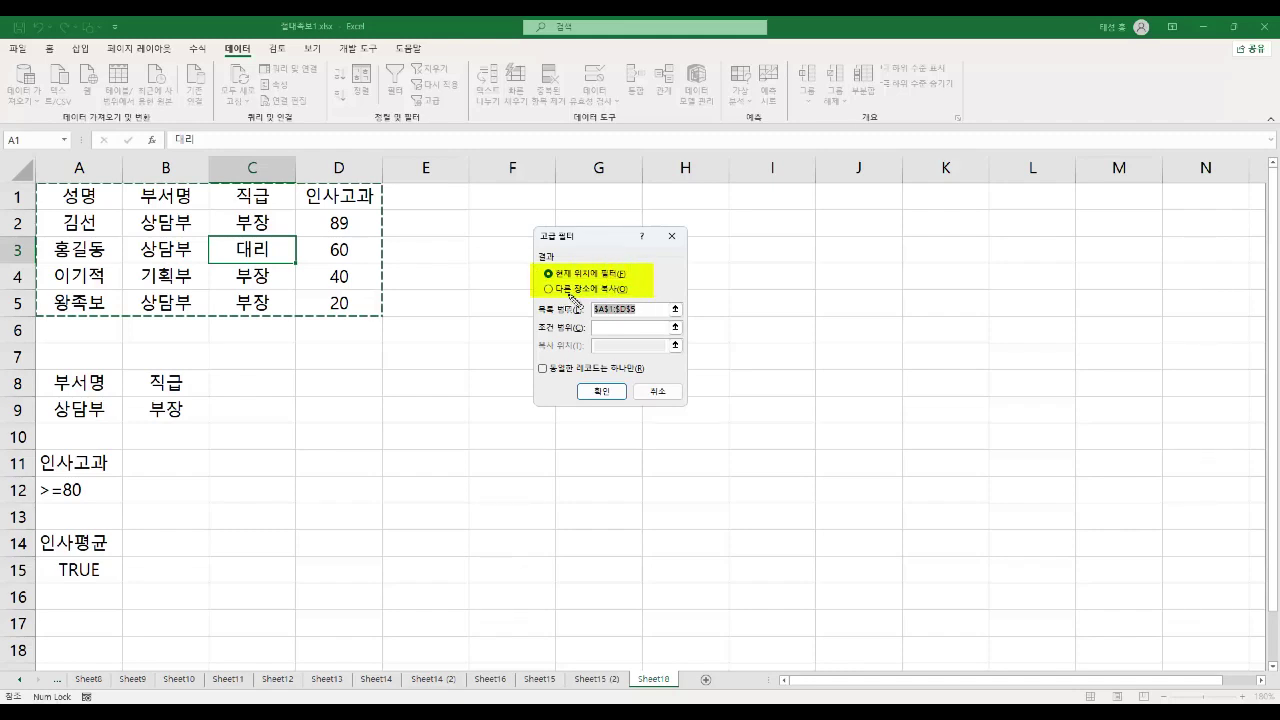
drag(535, 282, 636, 298)
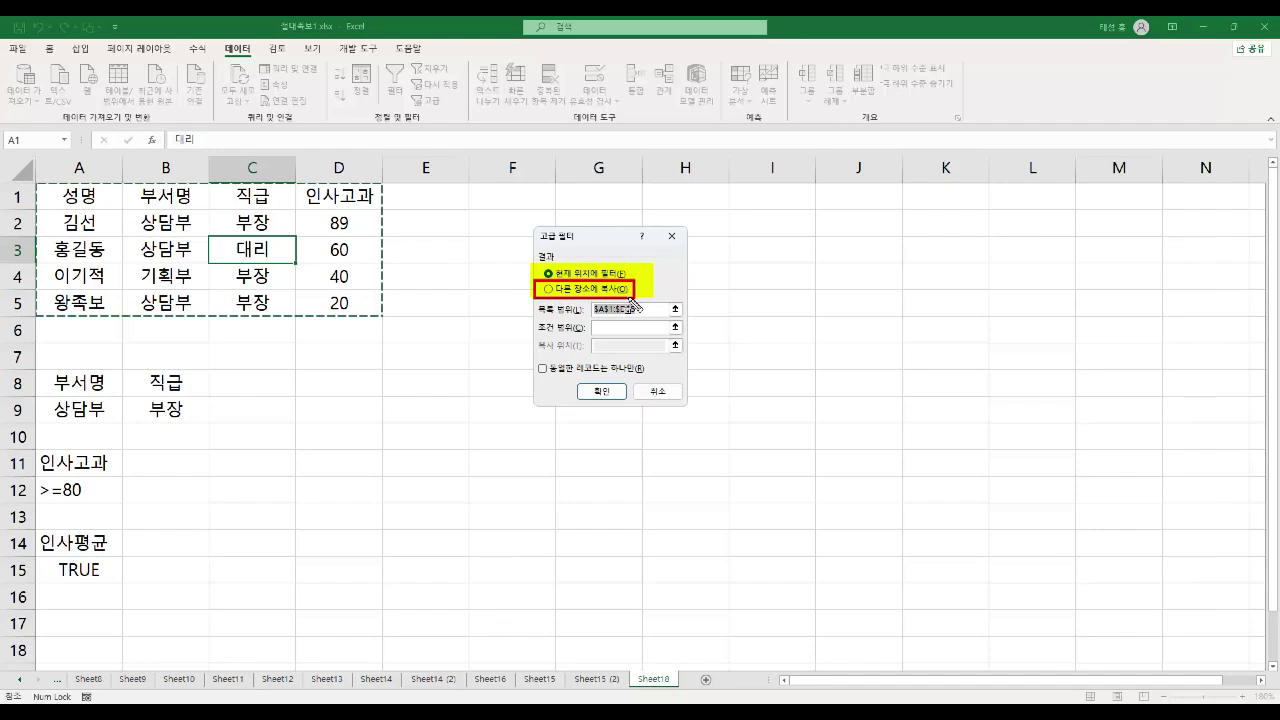
key(Escape)
click(549, 289)
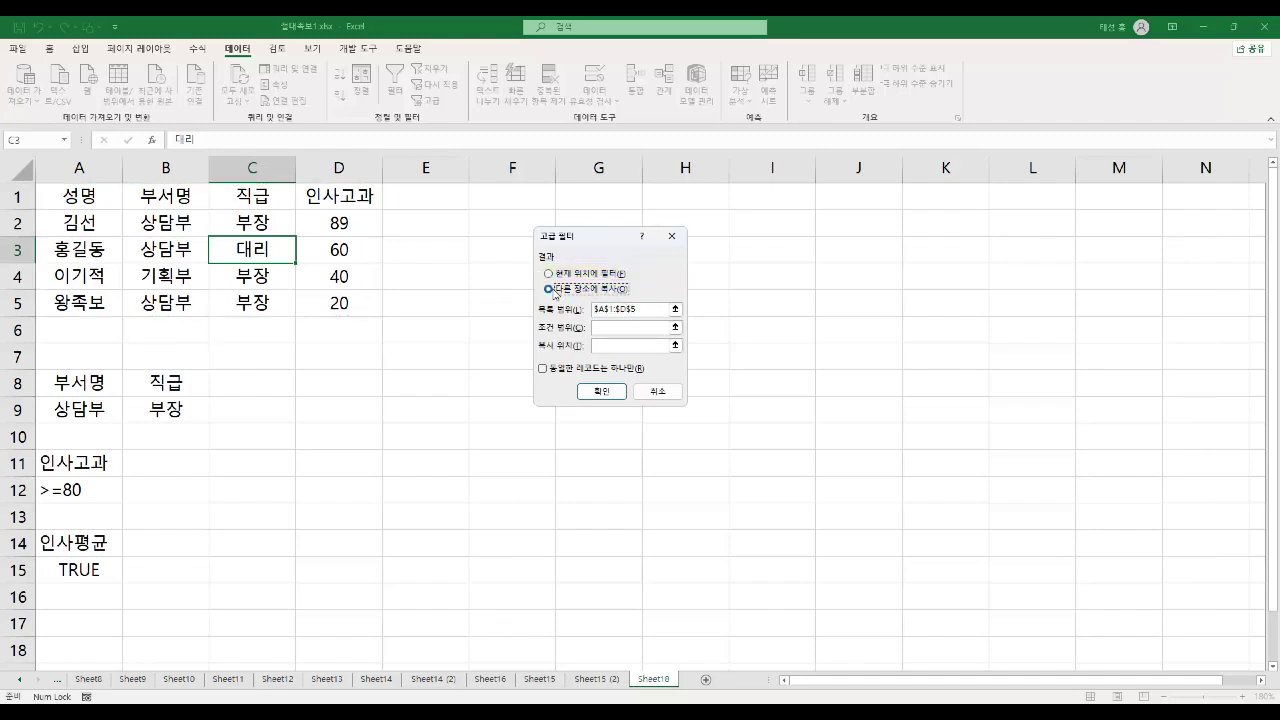
click(675, 310)
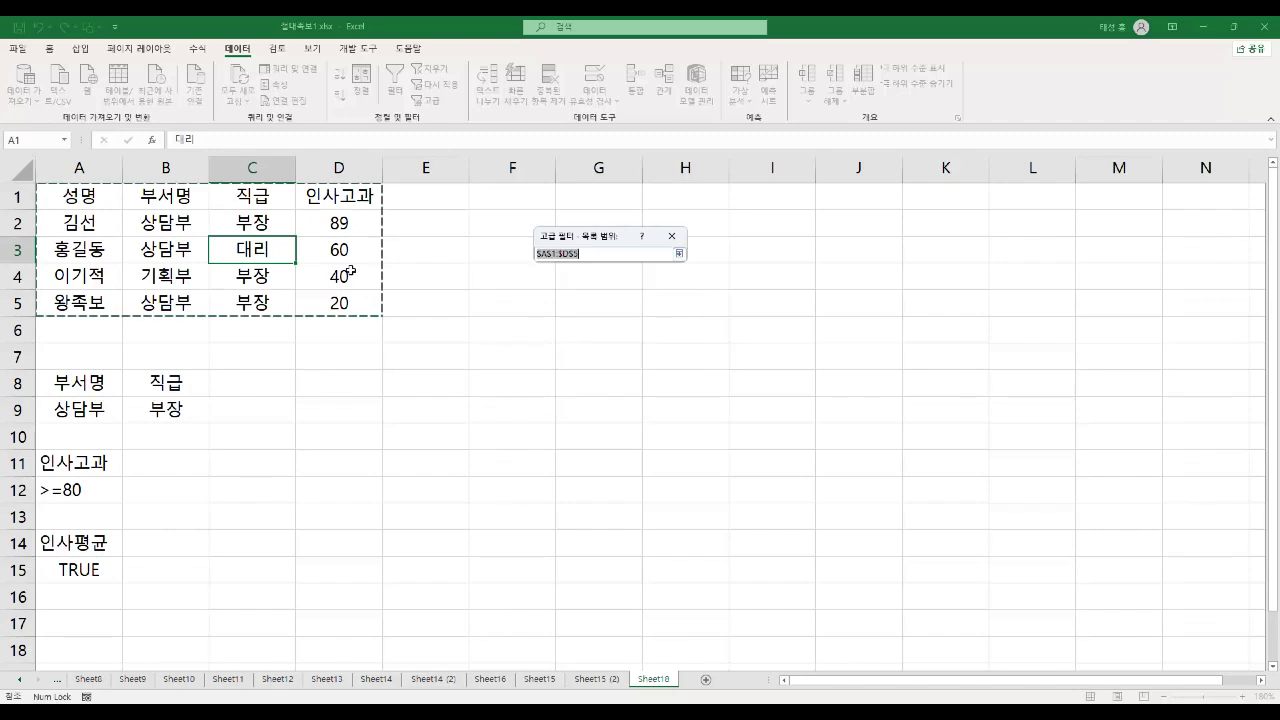
click(679, 253)
click(617, 329)
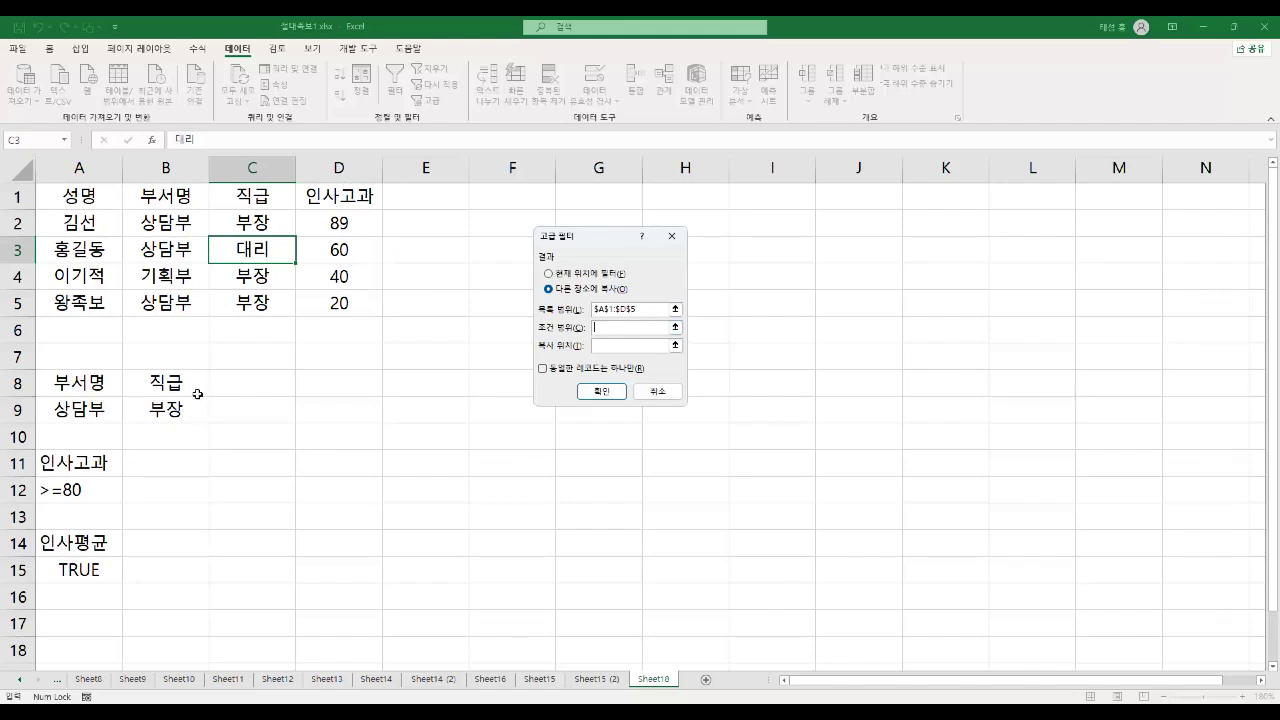
drag(97, 382, 119, 409)
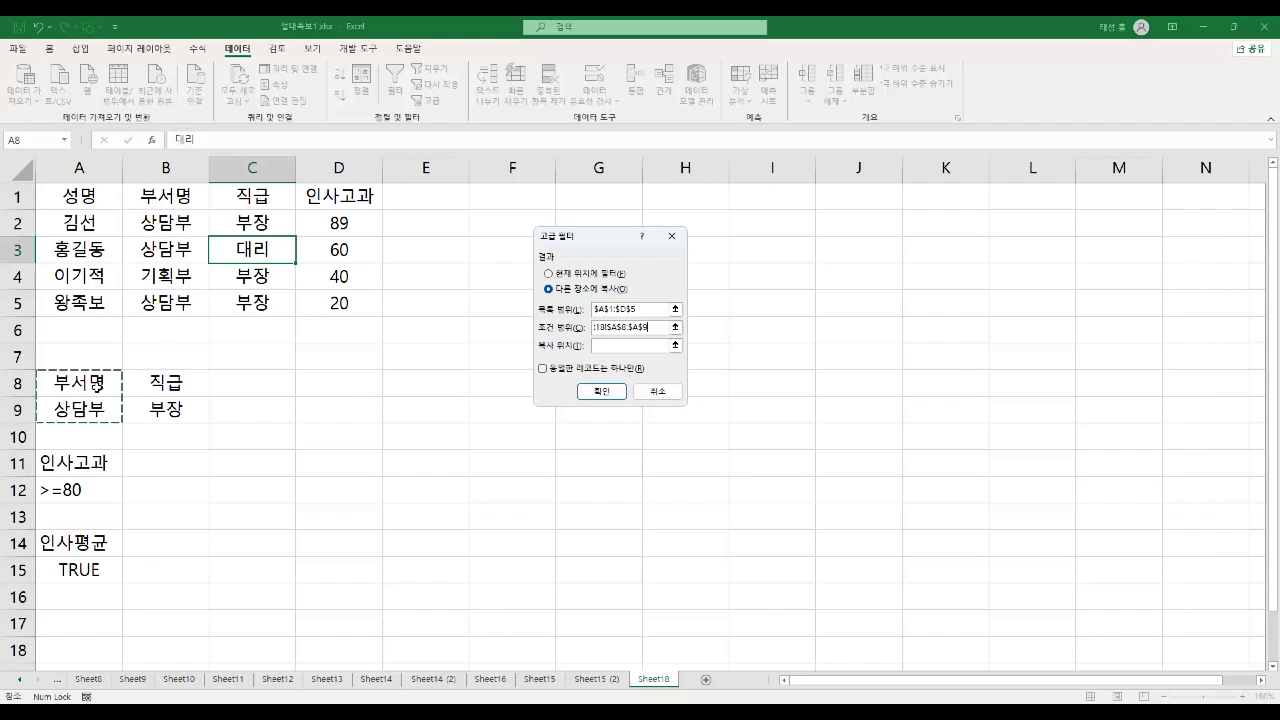
Set F1 as the copy destination and run the advanced filter with duplicate records allowed
click(616, 345)
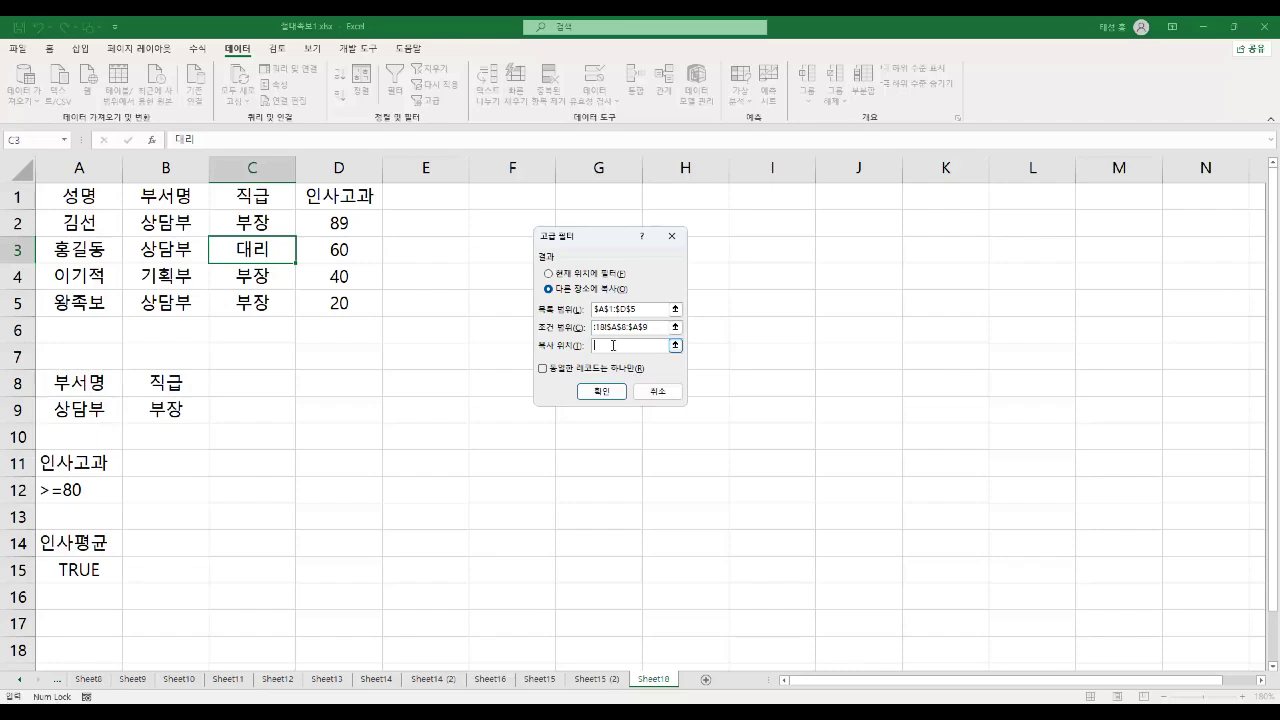
click(524, 196)
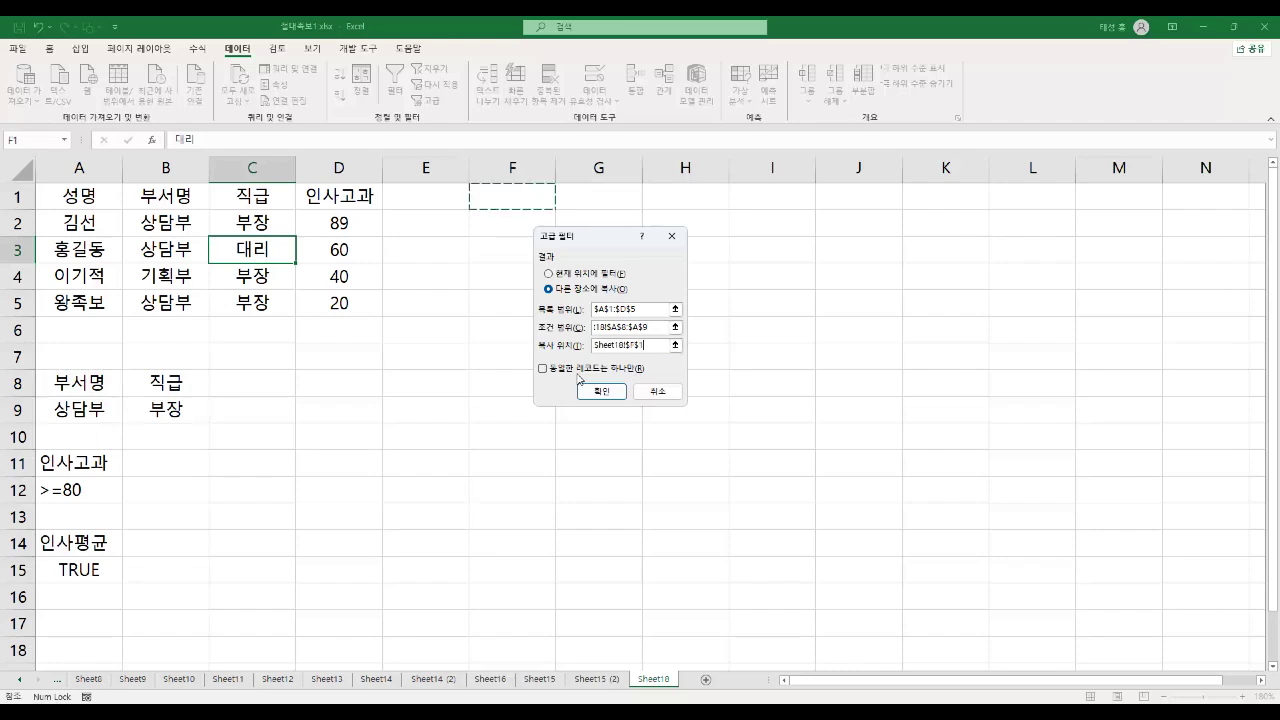
drag(529, 355, 660, 378)
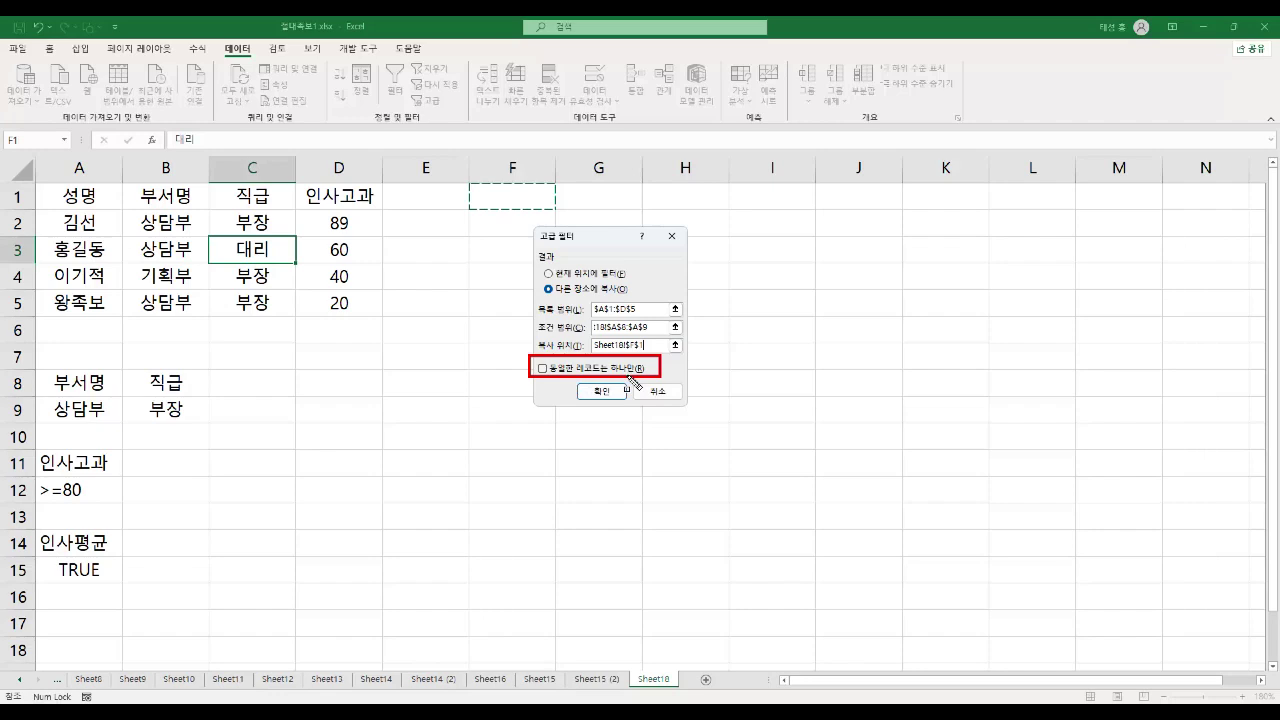
key(Escape)
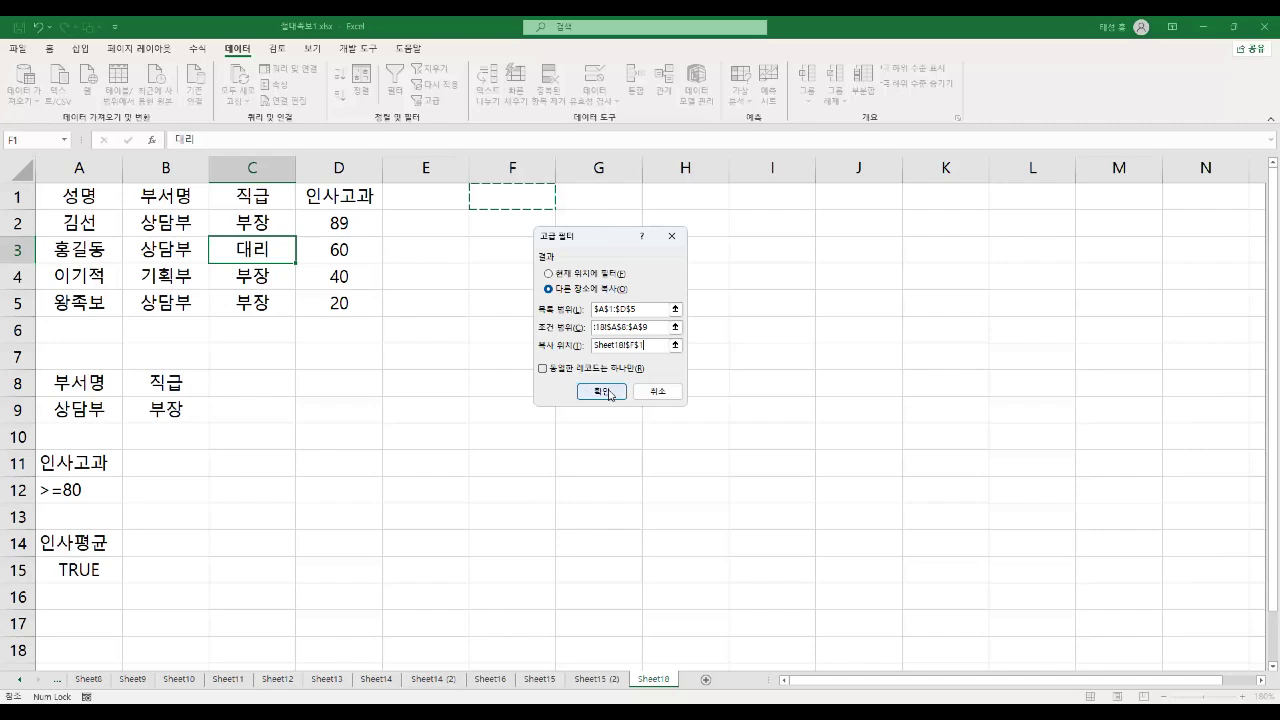
click(610, 393)
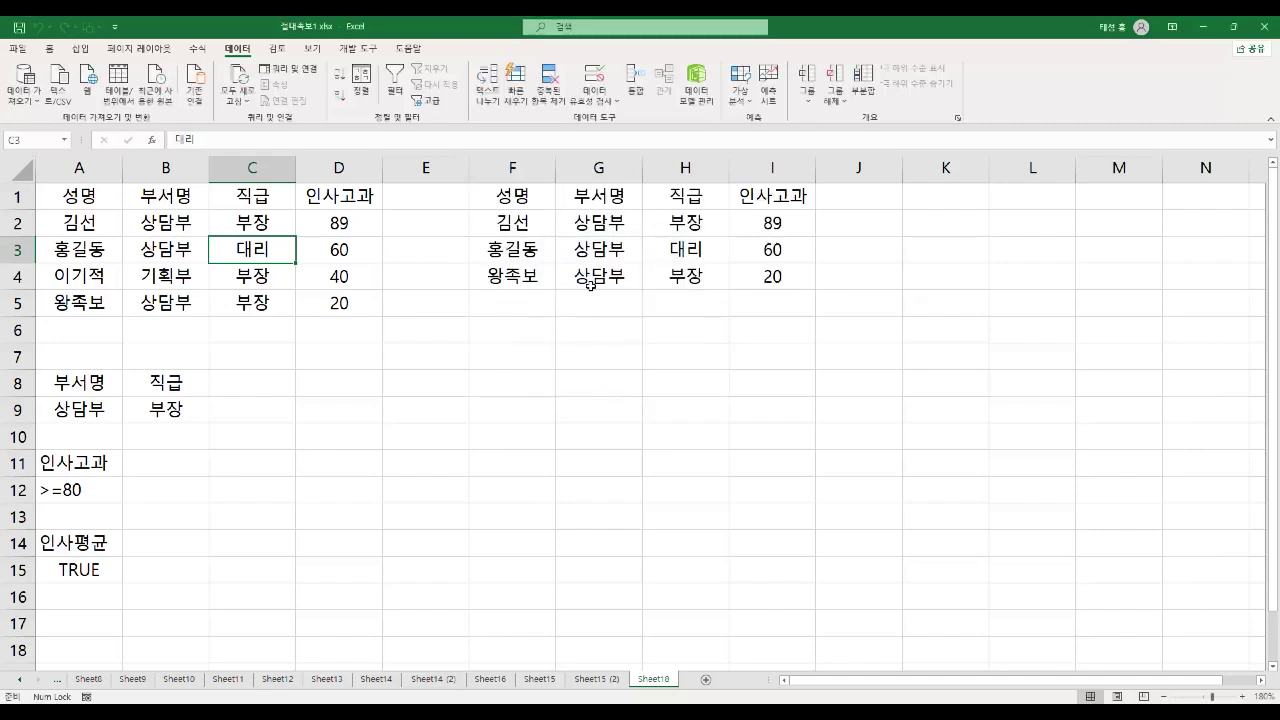
drag(38, 371, 119, 421)
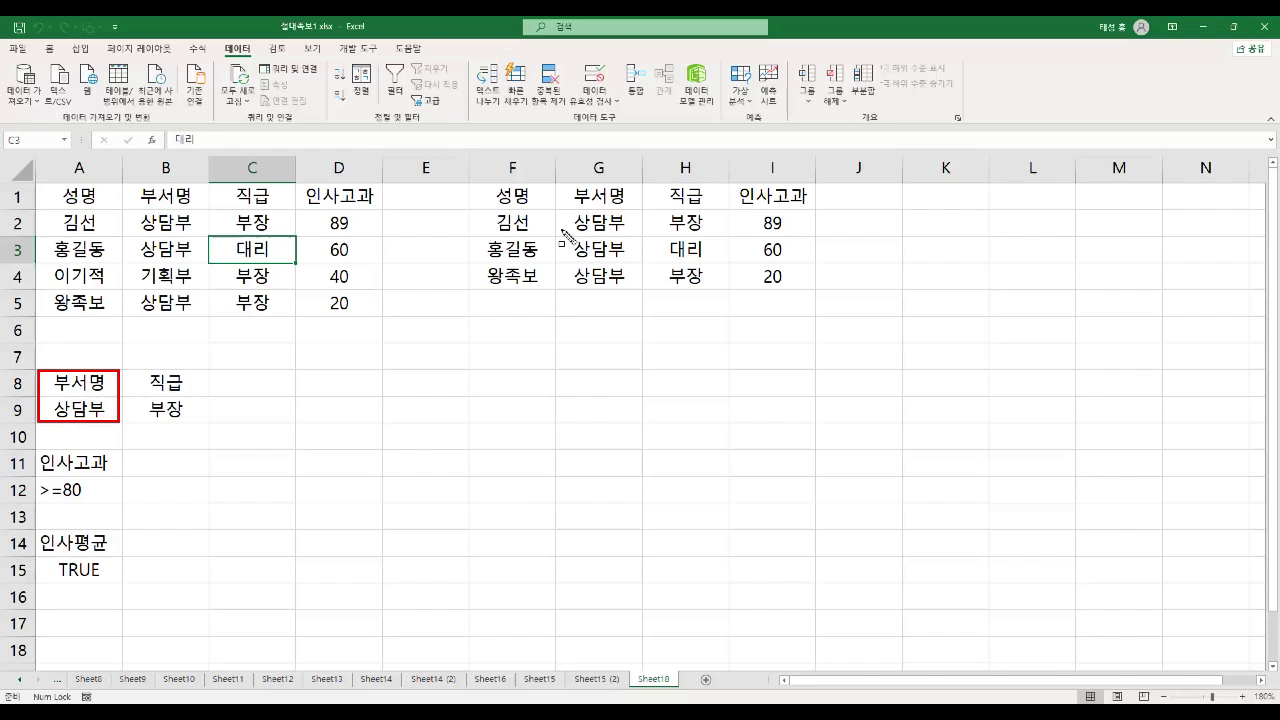
mouse_move(555, 183)
mouse_down()
mouse_move(628, 292)
mouse_move(646, 296)
mouse_up()
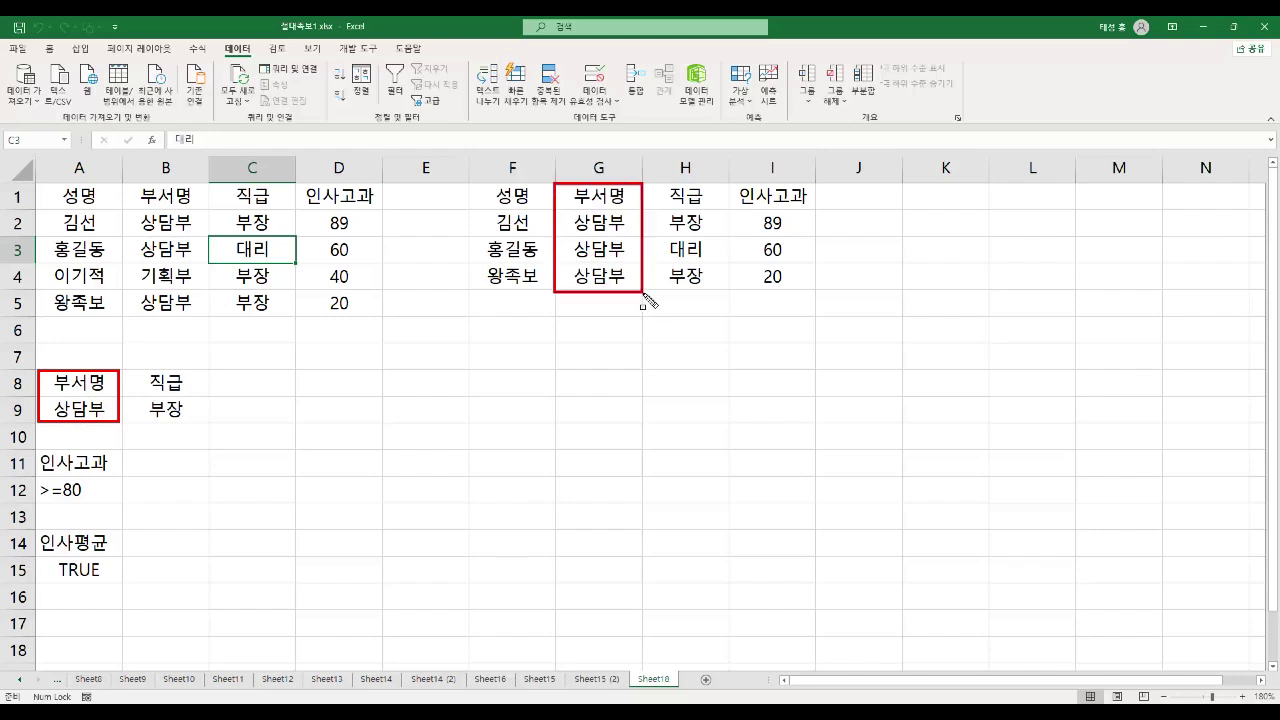
key(Escape)
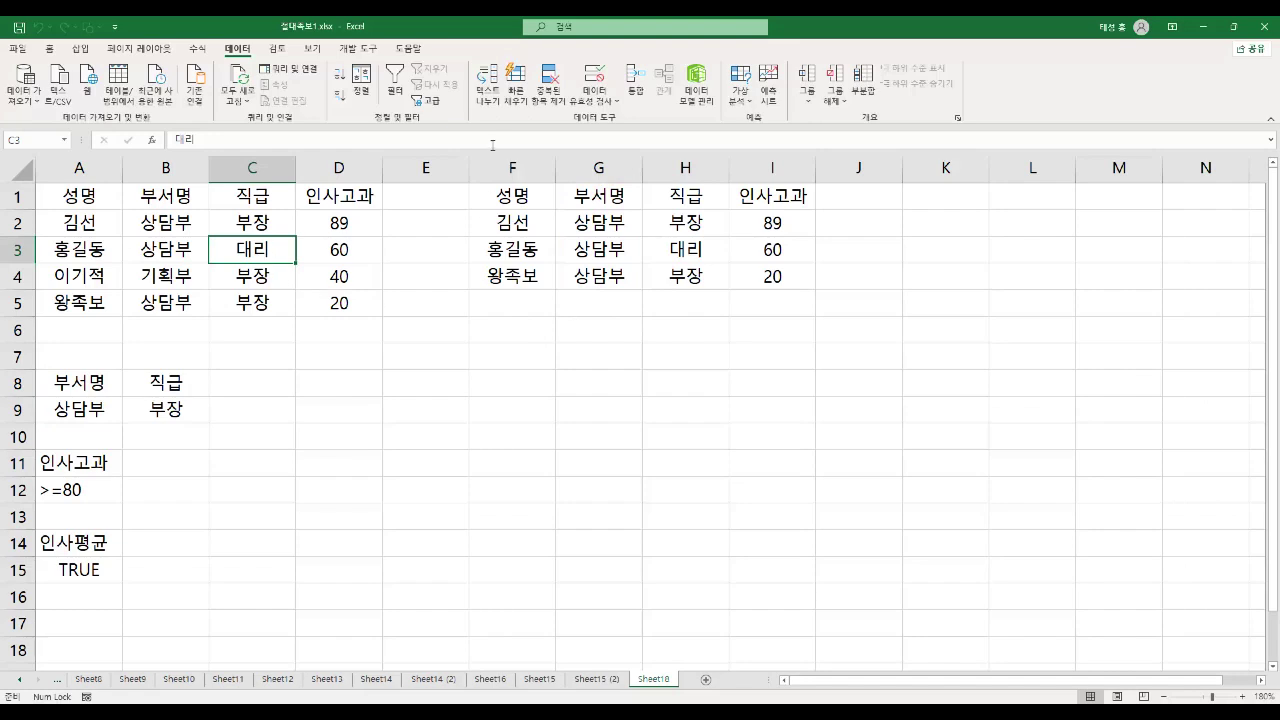
Set up another advanced filter on A1:D5 that copies to another location, with the 직급 criteria in B8:B9
click(432, 100)
drag(575, 234, 487, 298)
click(508, 352)
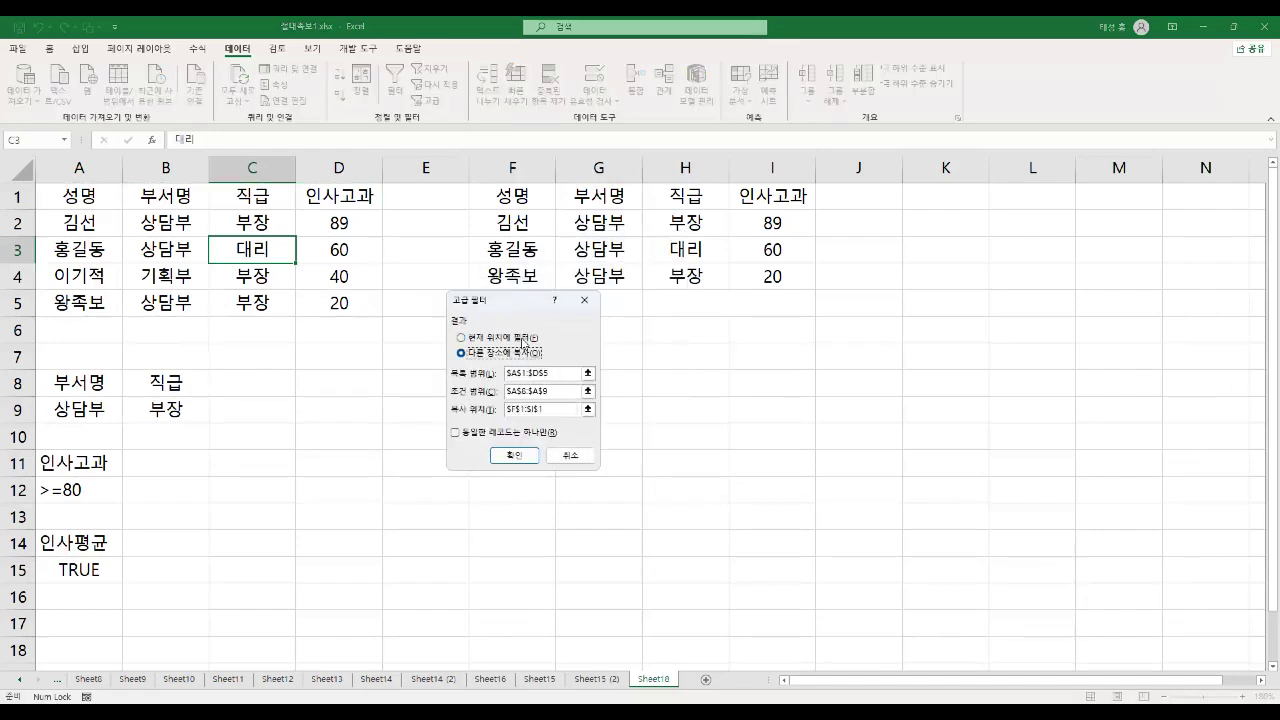
click(588, 373)
click(592, 318)
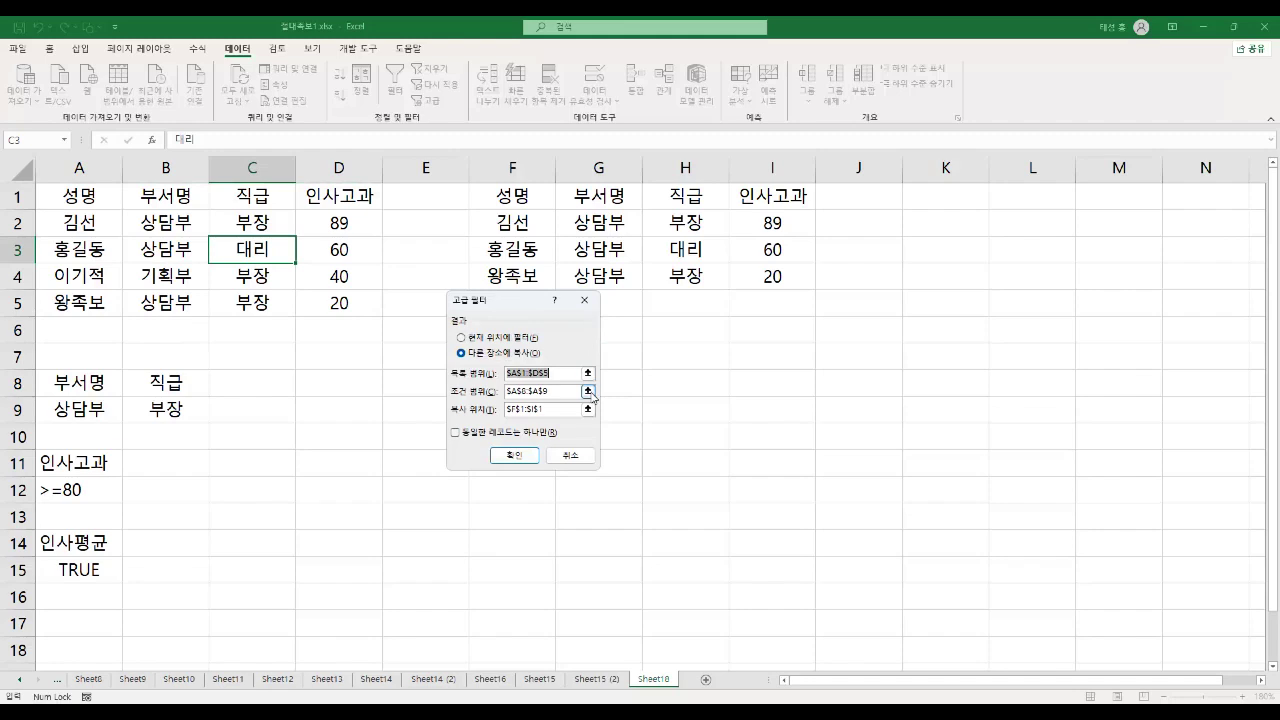
click(591, 394)
click(196, 382)
drag(196, 382, 198, 408)
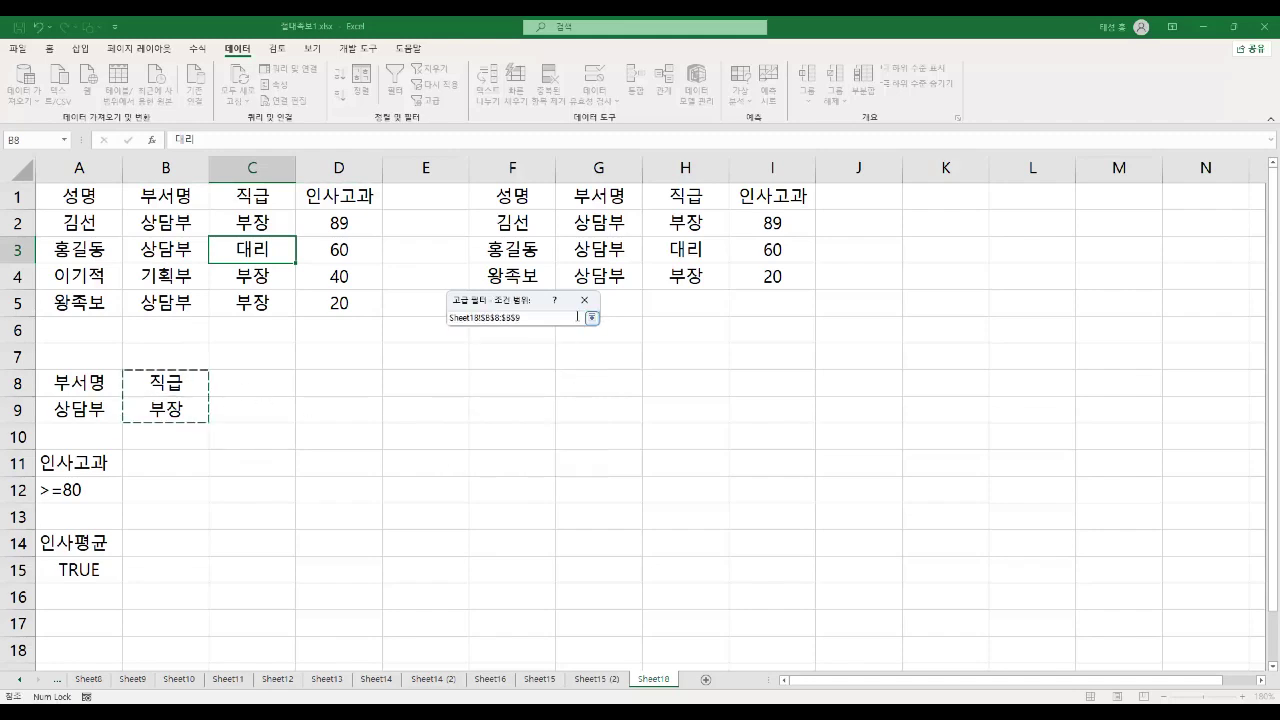
click(591, 318)
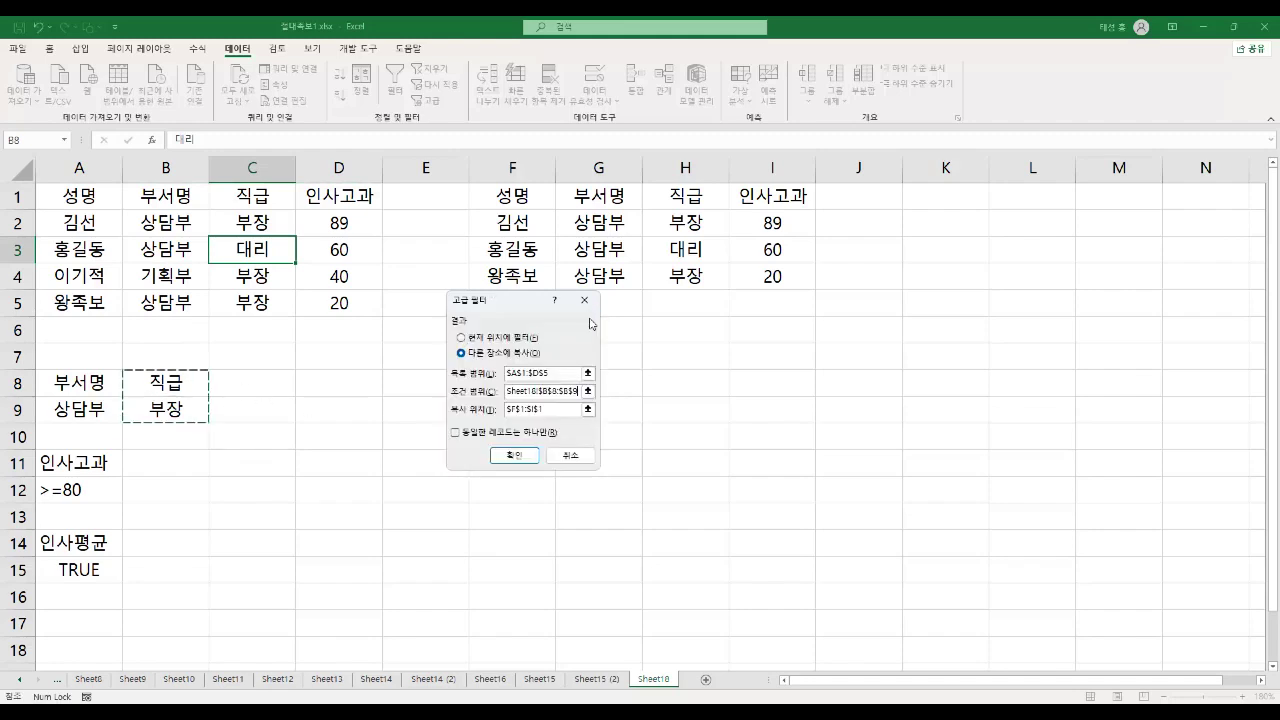
Set F6 as the copy destination for the 직급 filter and run it
click(589, 410)
drag(528, 306, 846, 311)
click(515, 332)
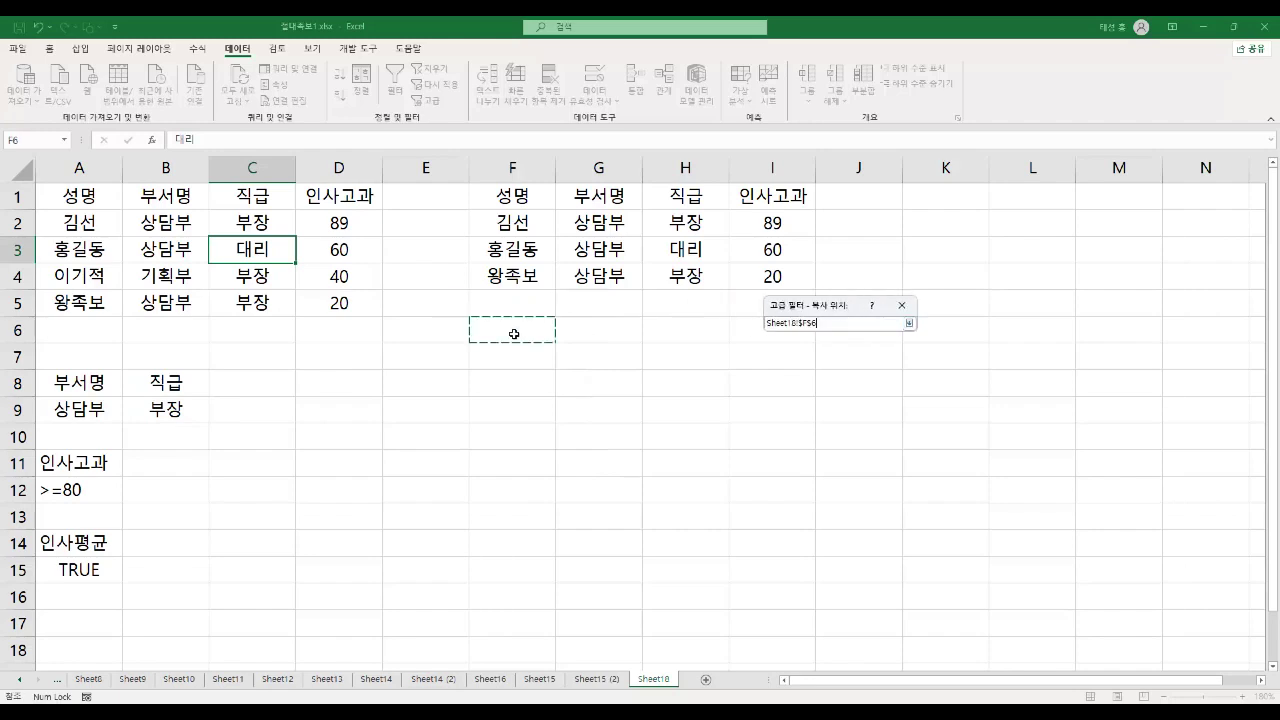
click(910, 325)
click(834, 461)
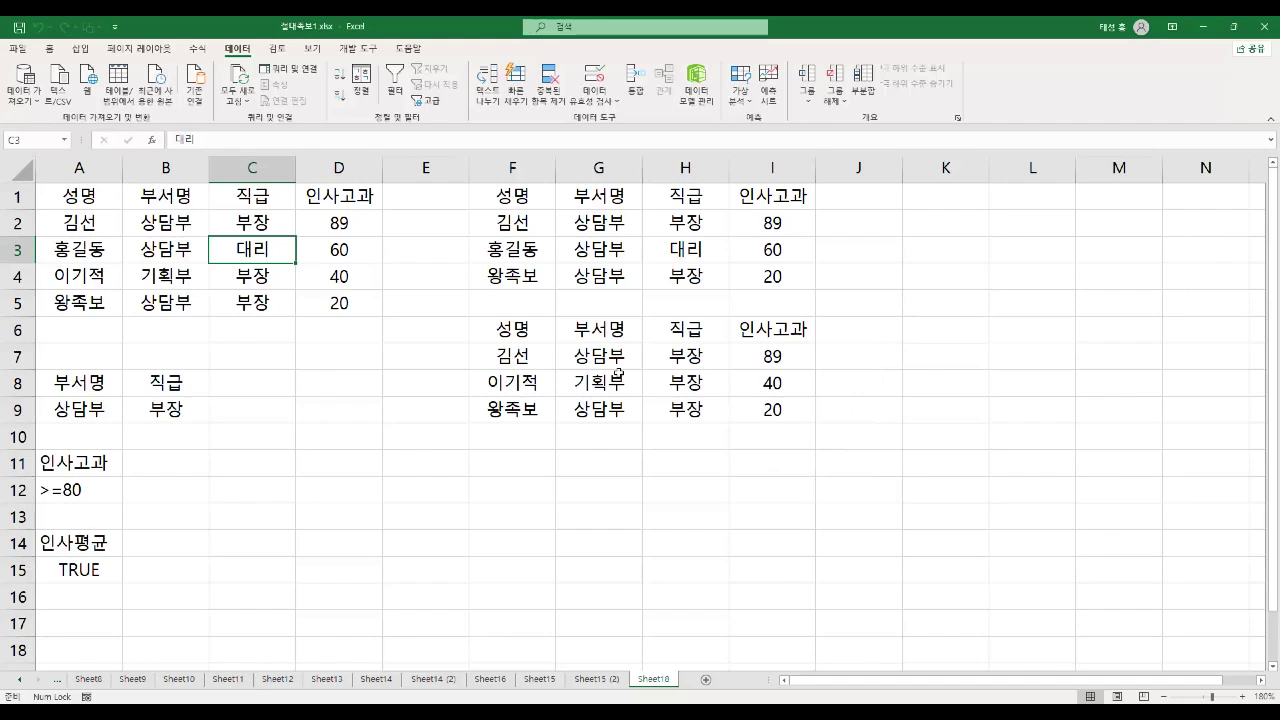
drag(648, 343, 721, 418)
key(Escape)
click(92, 462)
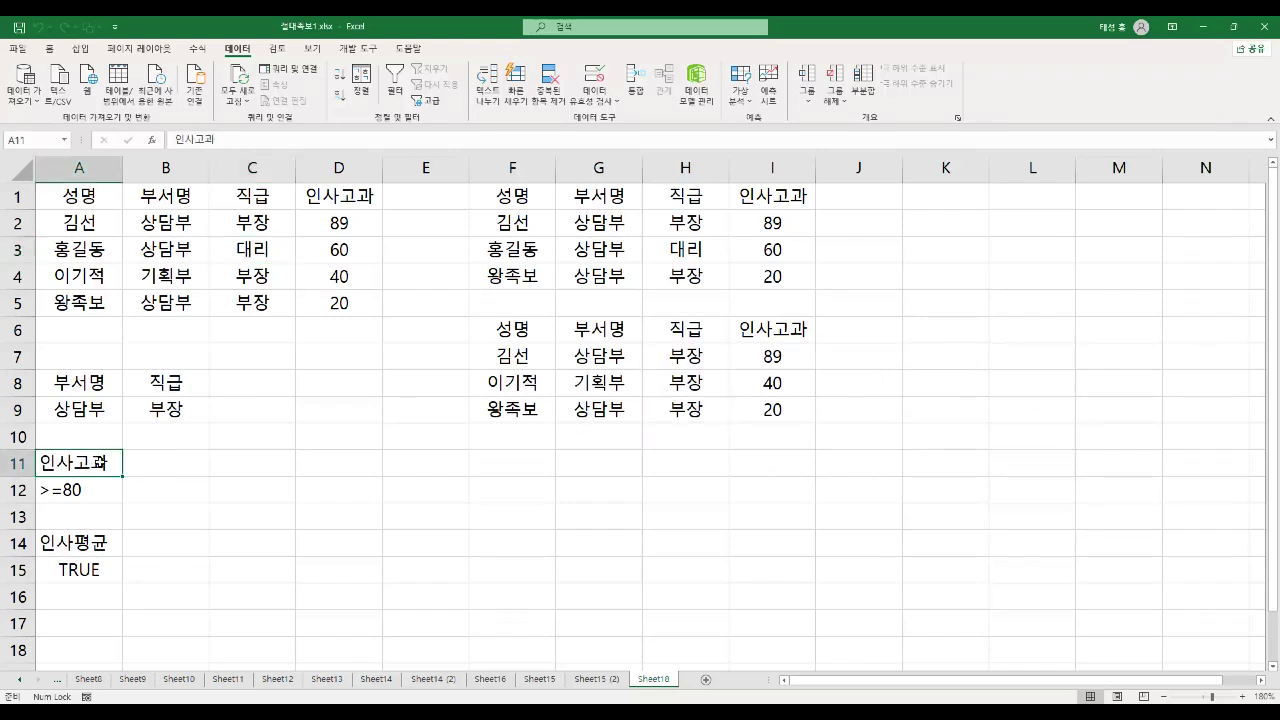
click(101, 491)
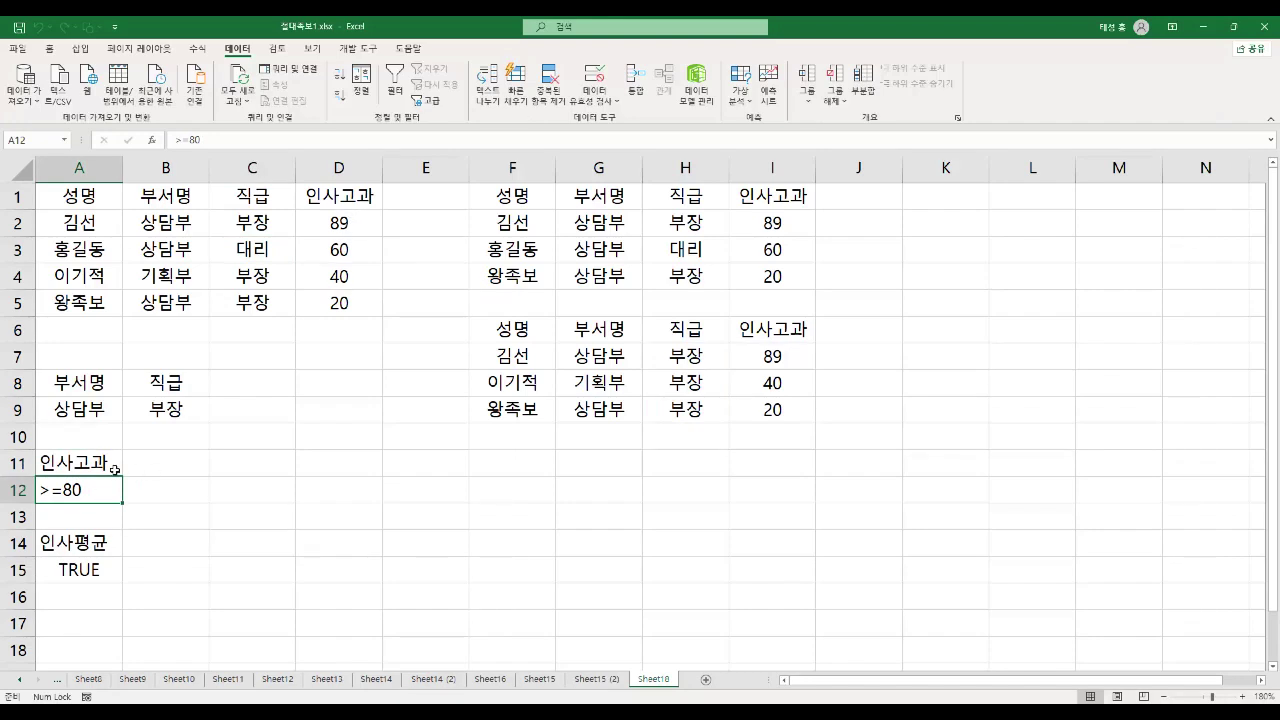
Set up an advanced filter on A1:D5 that copies to another location, with the 인사고과 criteria in A11:A12
click(248, 249)
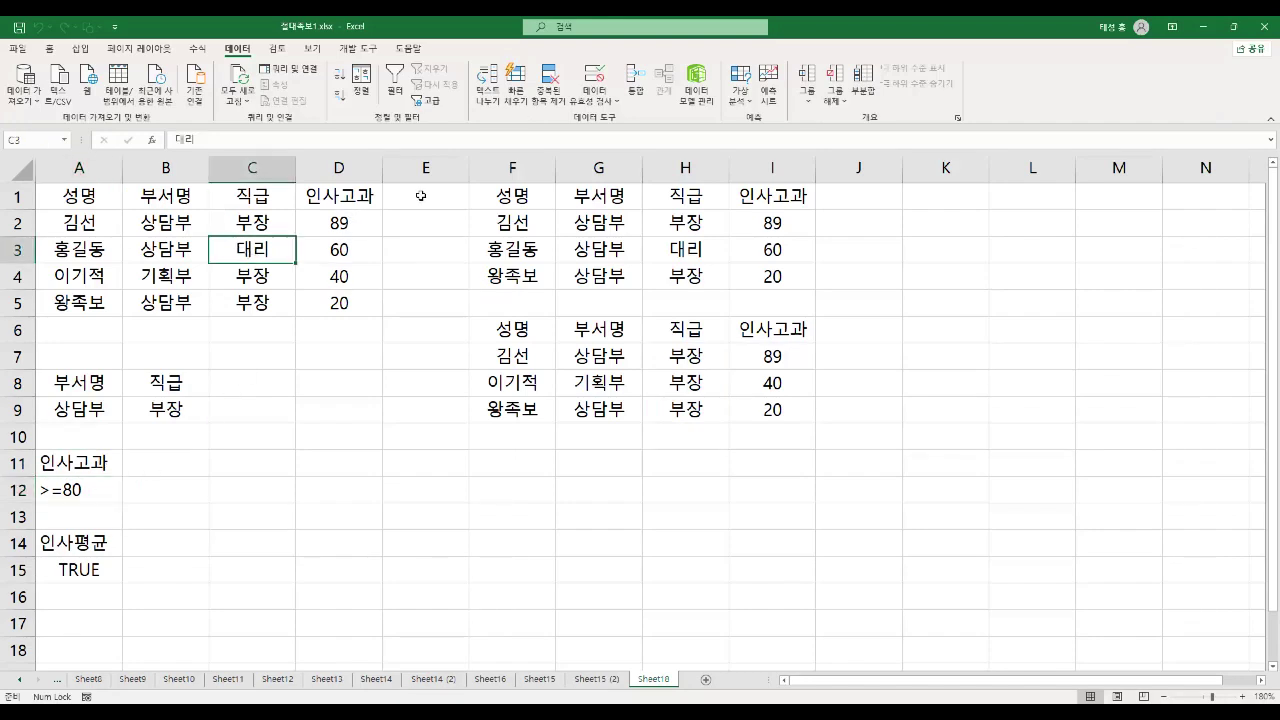
click(430, 100)
click(838, 359)
click(906, 379)
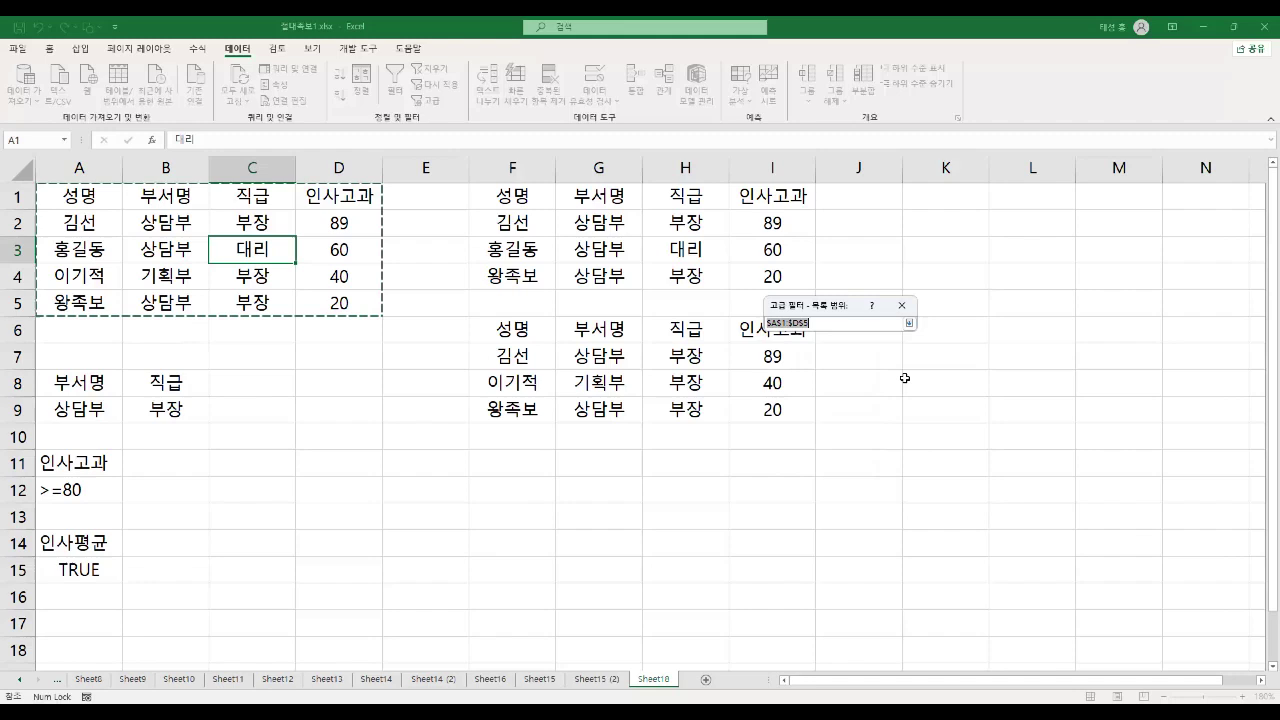
click(909, 323)
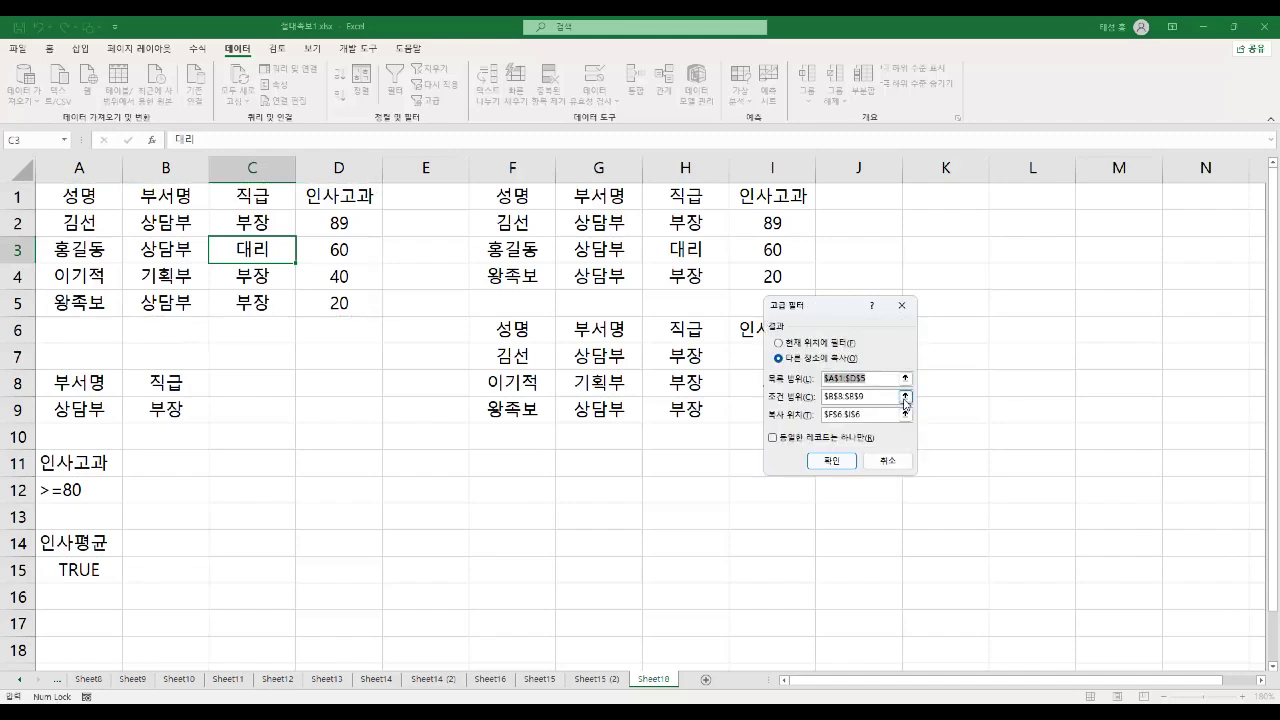
click(907, 399)
drag(70, 462, 97, 488)
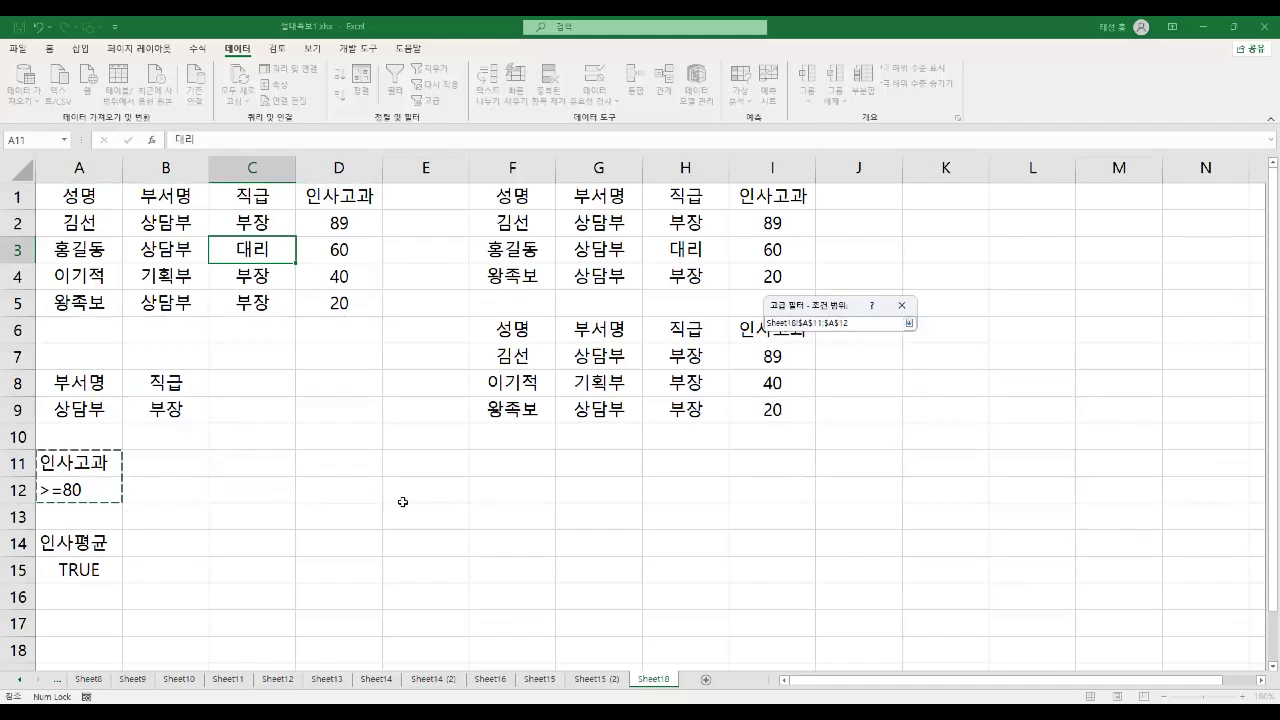
click(909, 323)
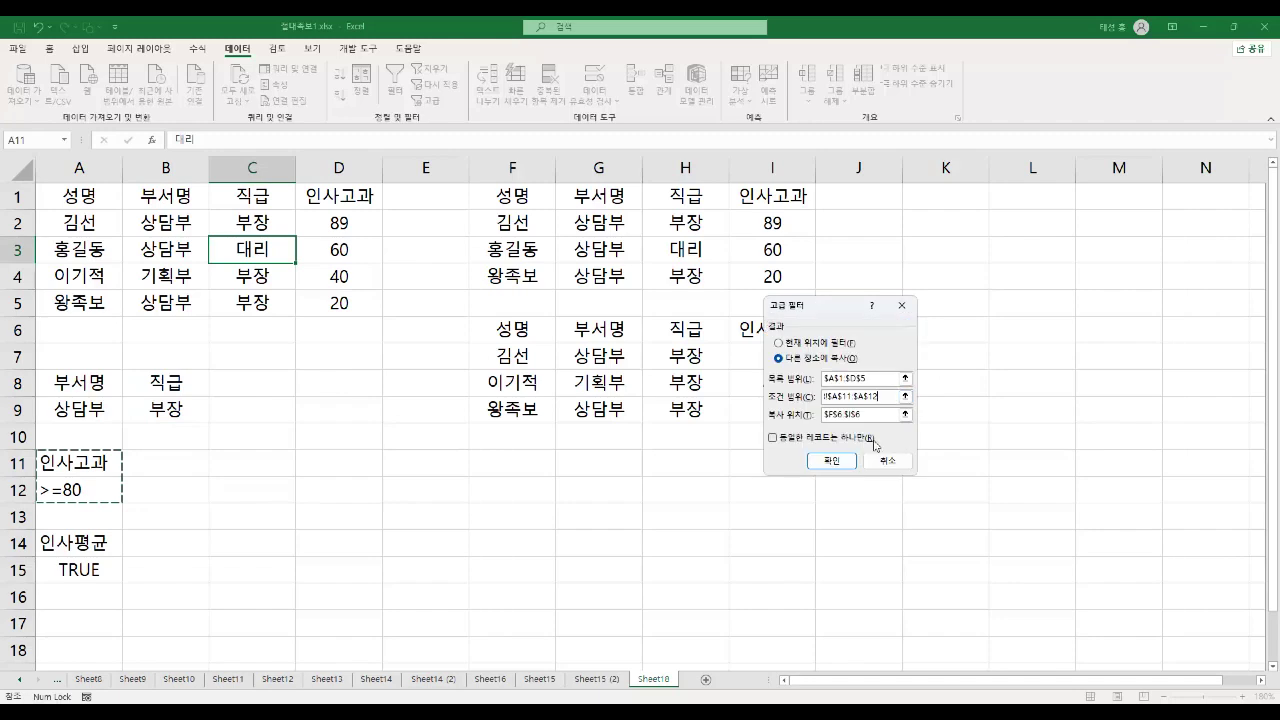
Set F11 as the copy destination for the 인사고과 filter, run it and check the extracted score
click(906, 414)
click(506, 461)
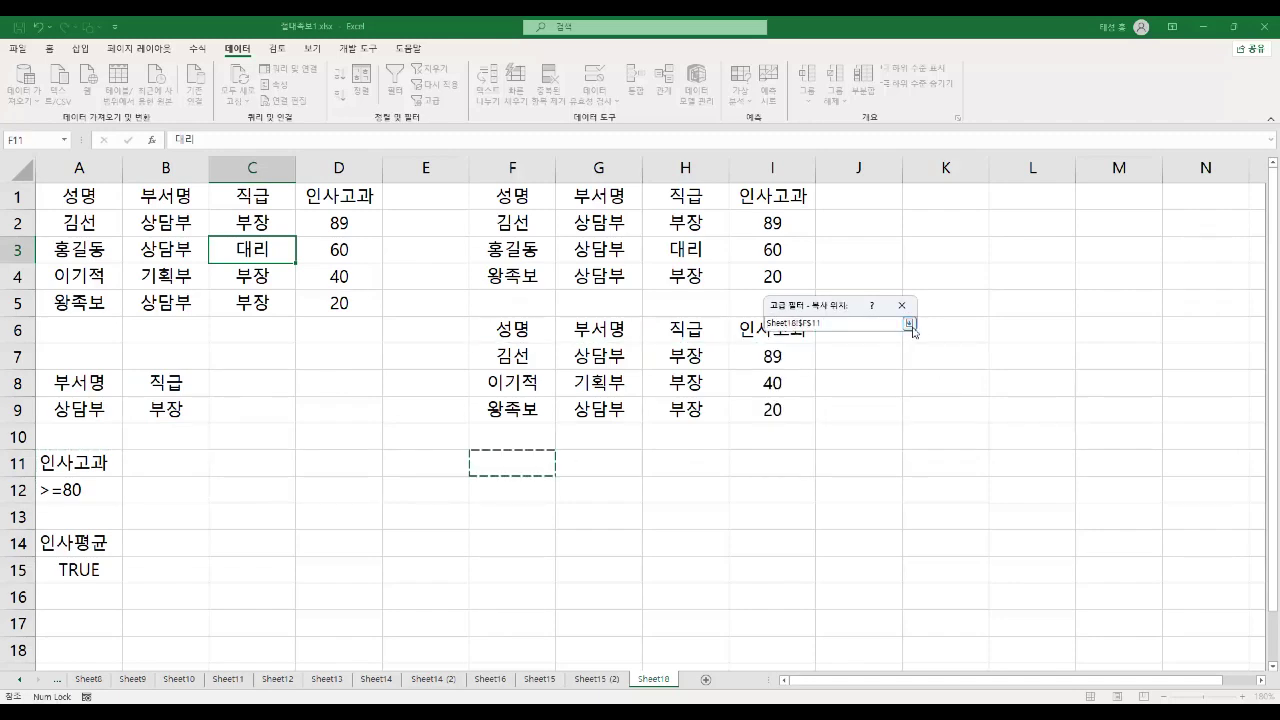
click(909, 323)
click(832, 465)
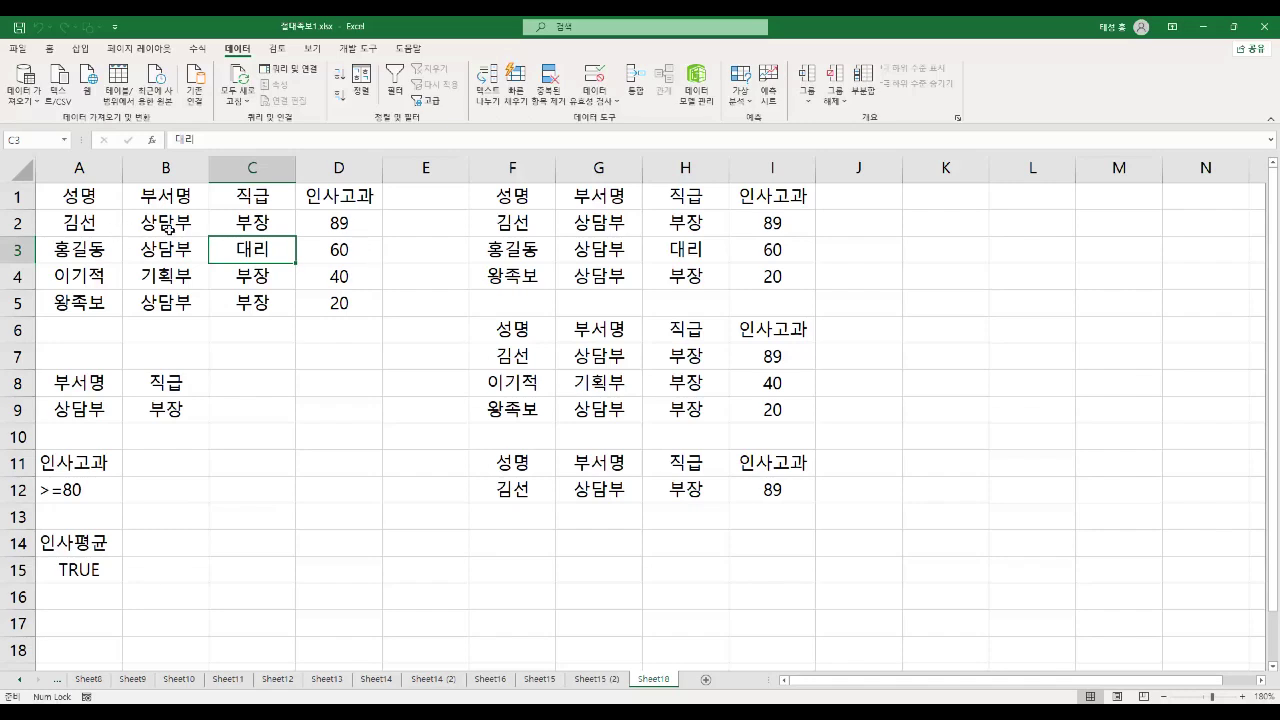
click(780, 491)
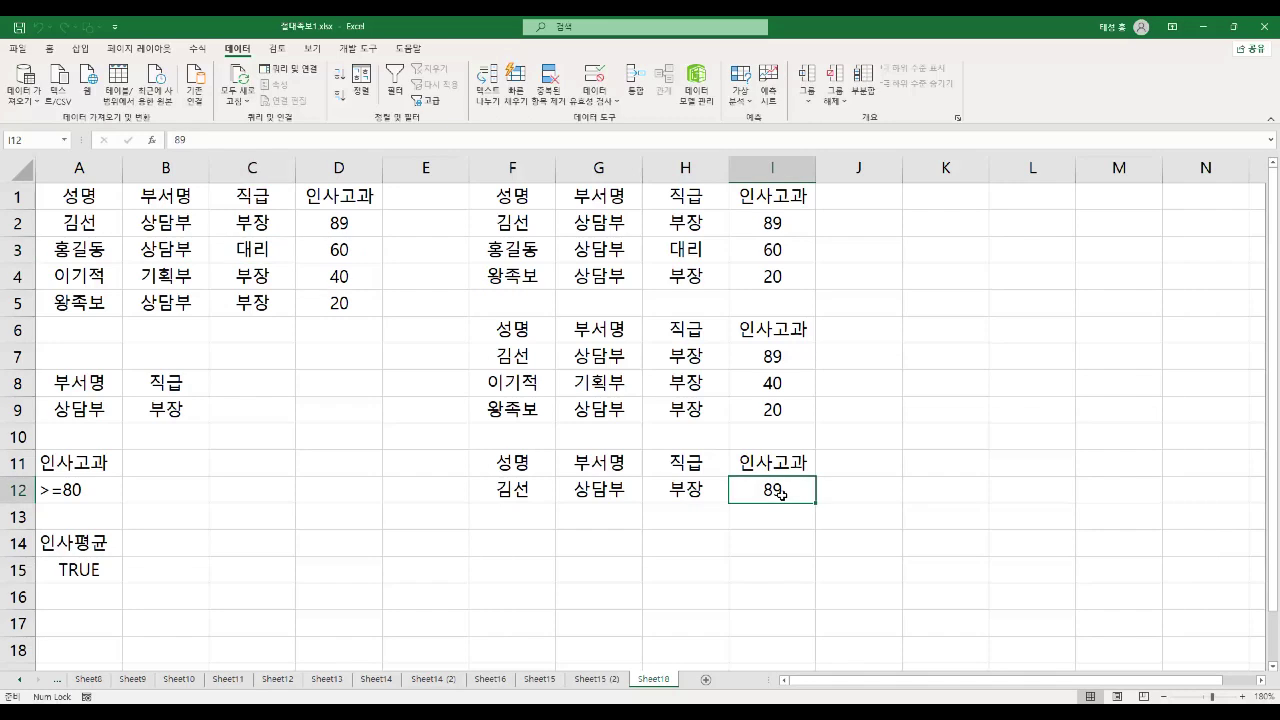
Set up an advanced filter on A1:D5 that copies to another location, with the combined 부서명 and 직급 criteria in A8:B9
click(514, 541)
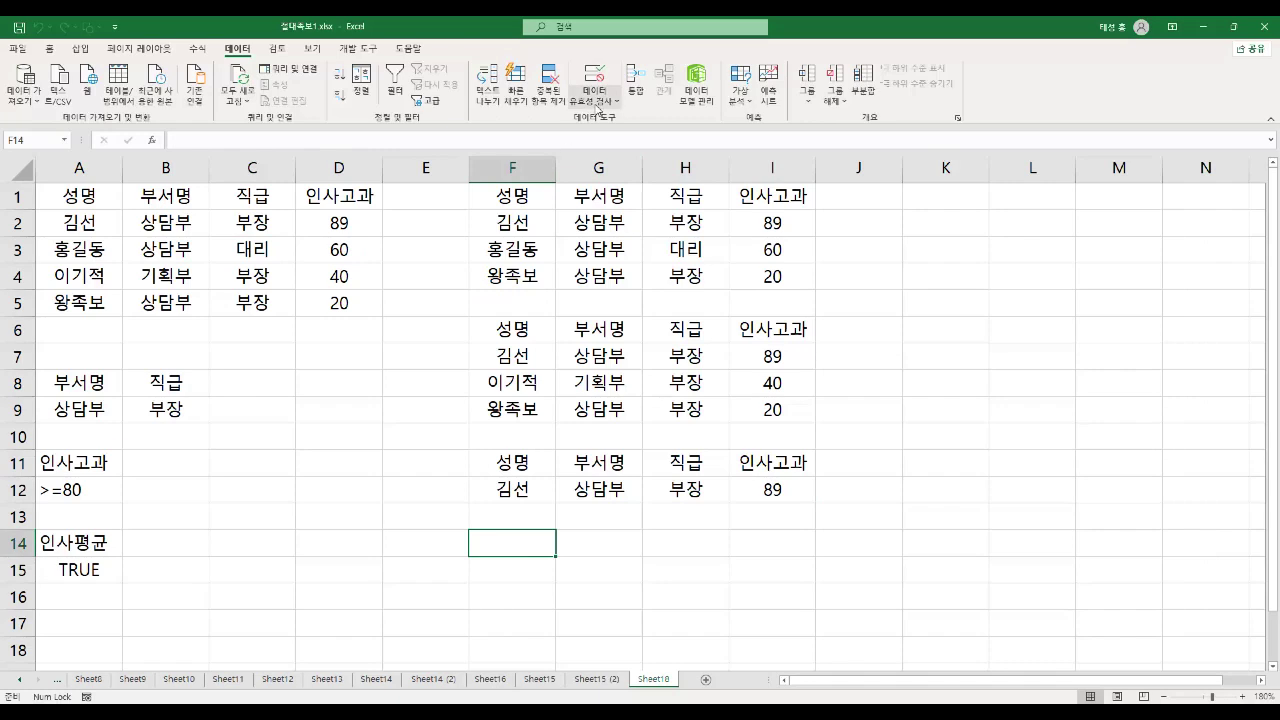
click(423, 102)
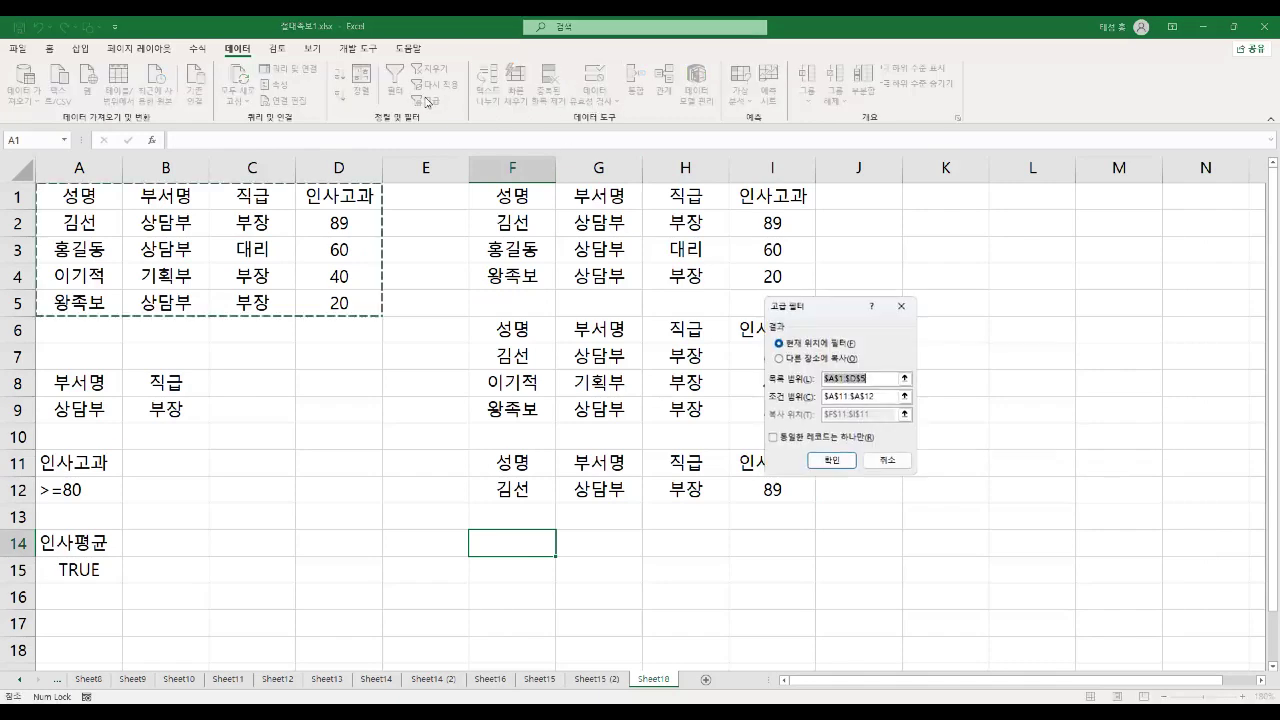
click(842, 360)
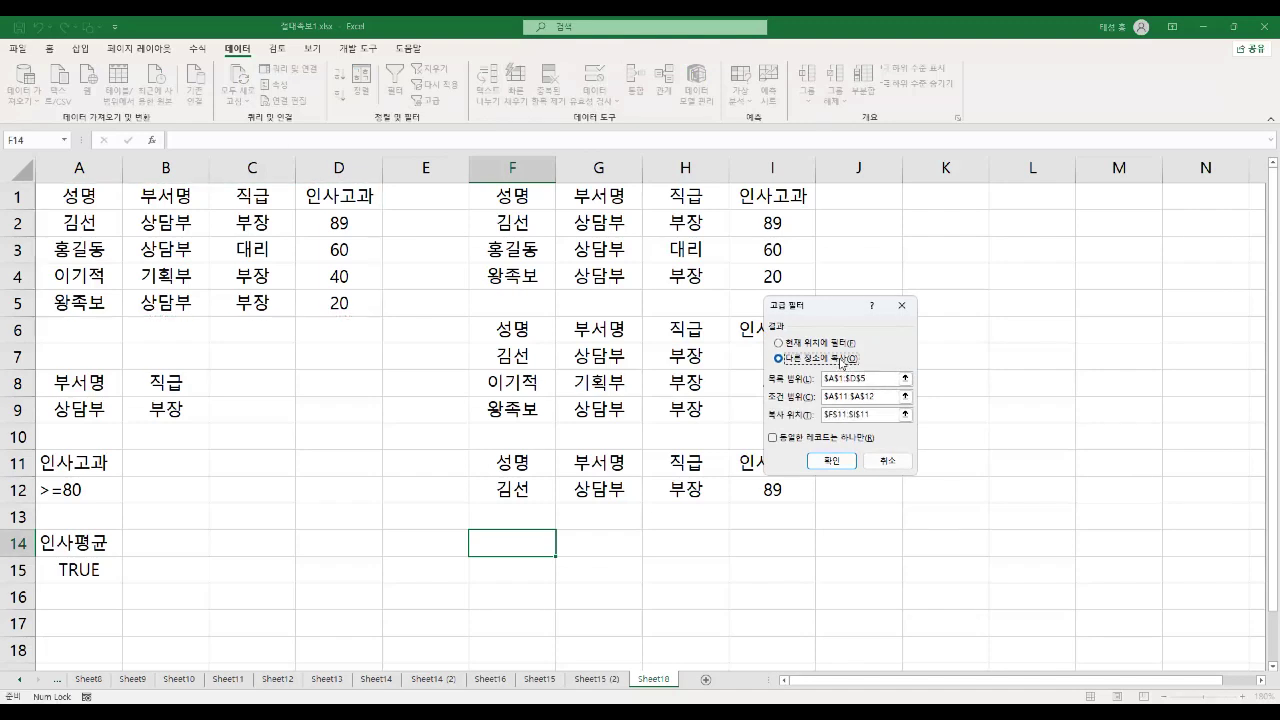
click(905, 378)
click(909, 323)
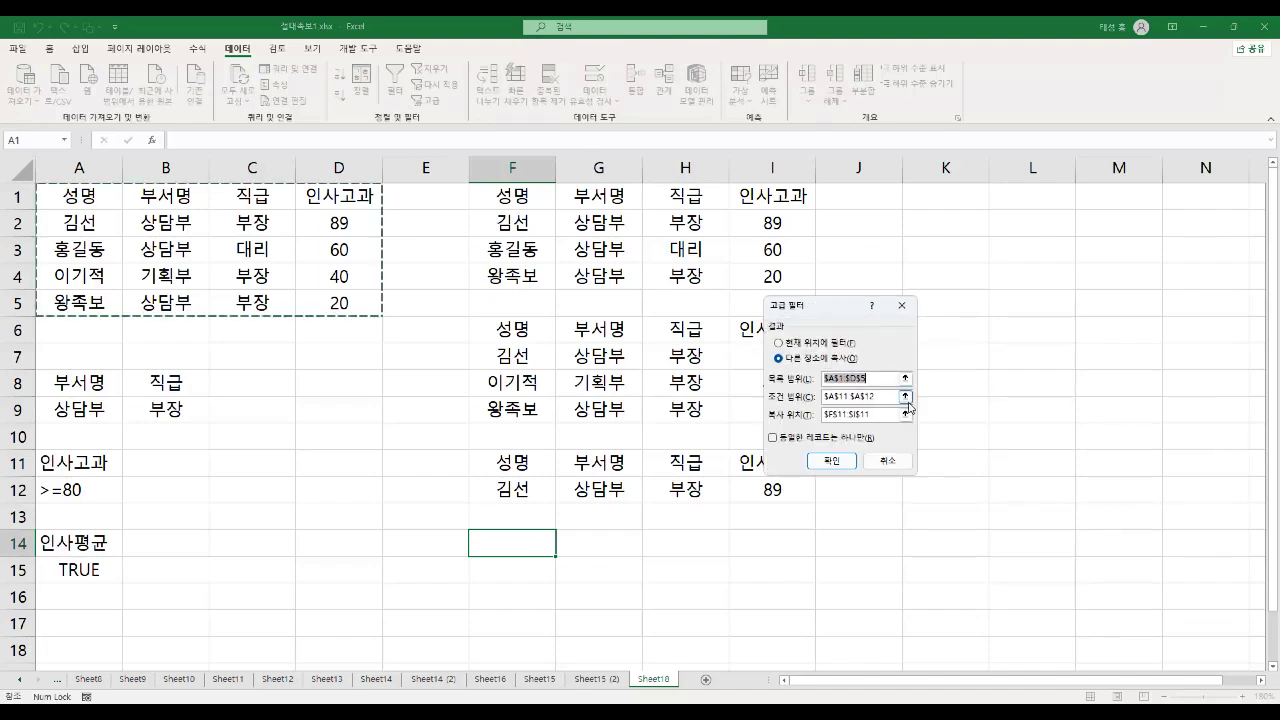
click(905, 396)
drag(70, 388, 165, 412)
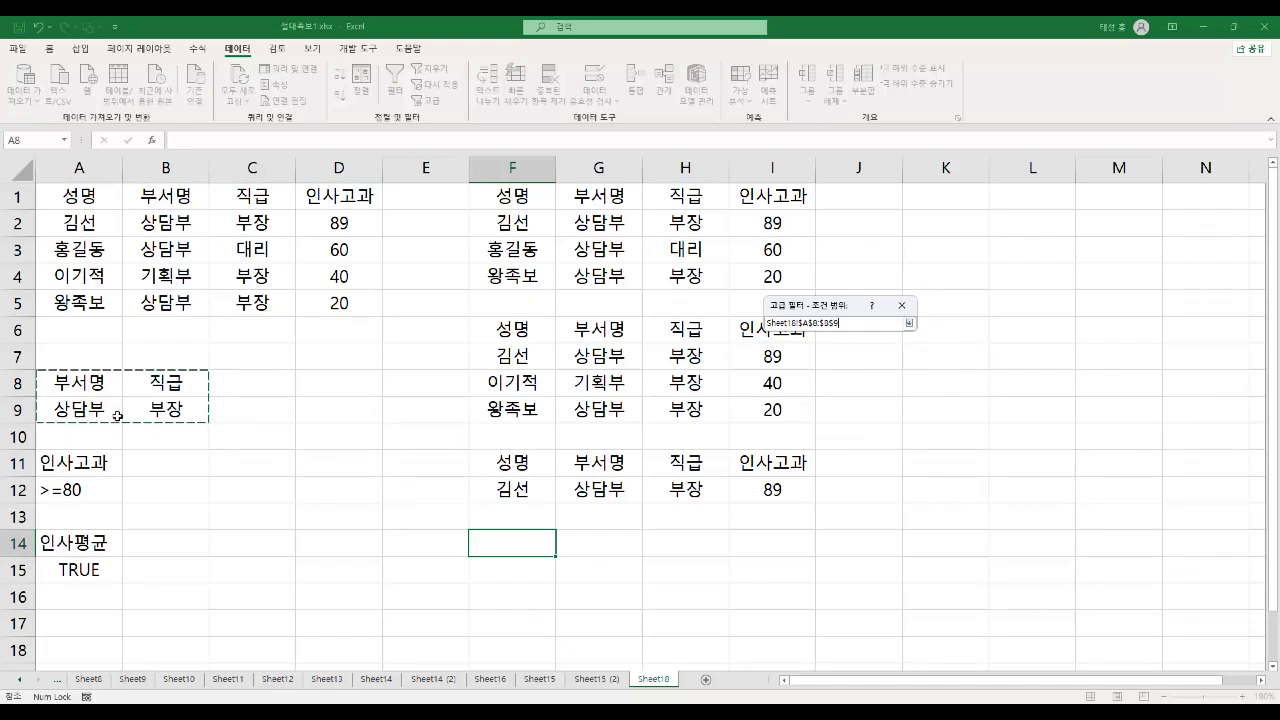
click(910, 324)
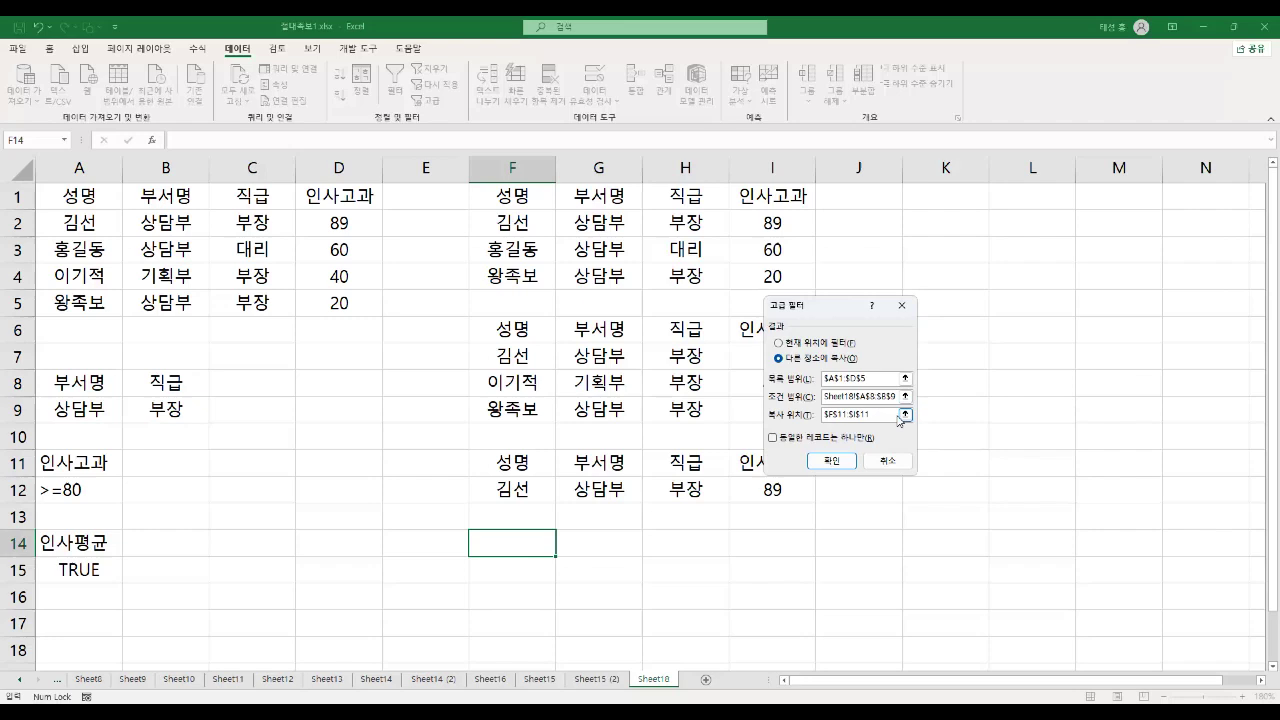
Set F14 as the copy destination for the combined 부서명 and 직급 filter and run it
click(906, 415)
click(522, 541)
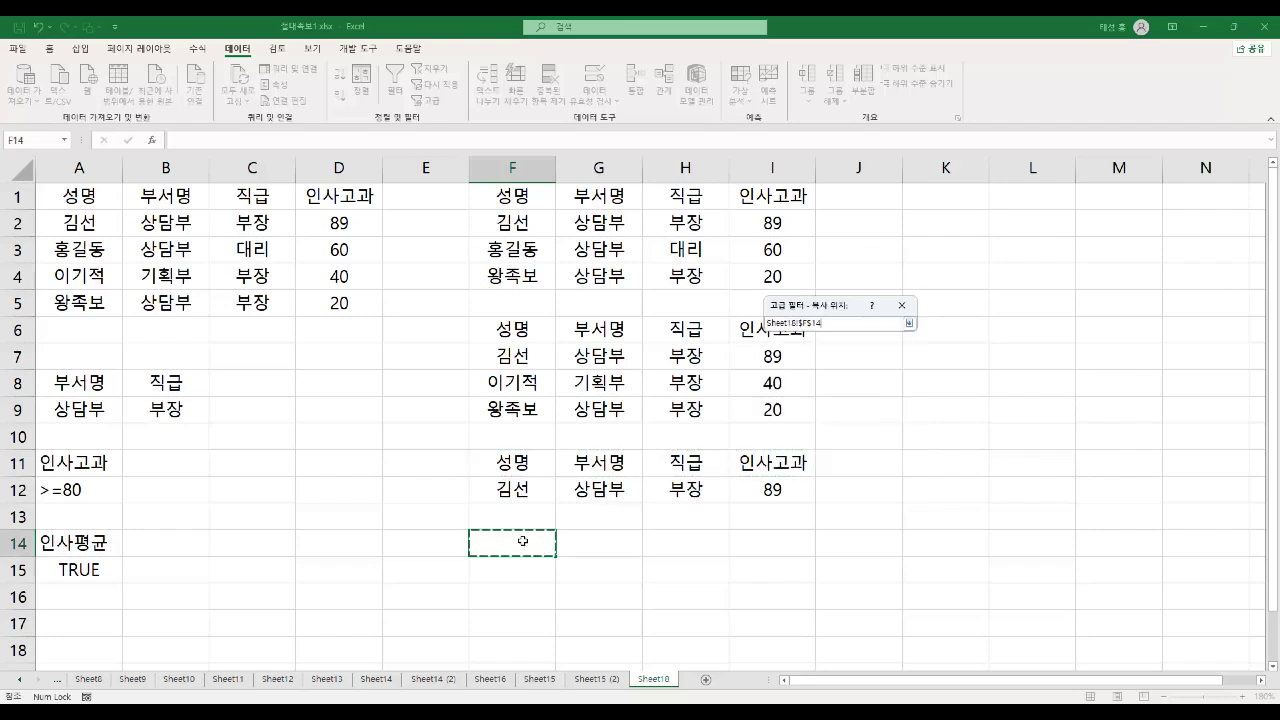
click(910, 323)
click(846, 458)
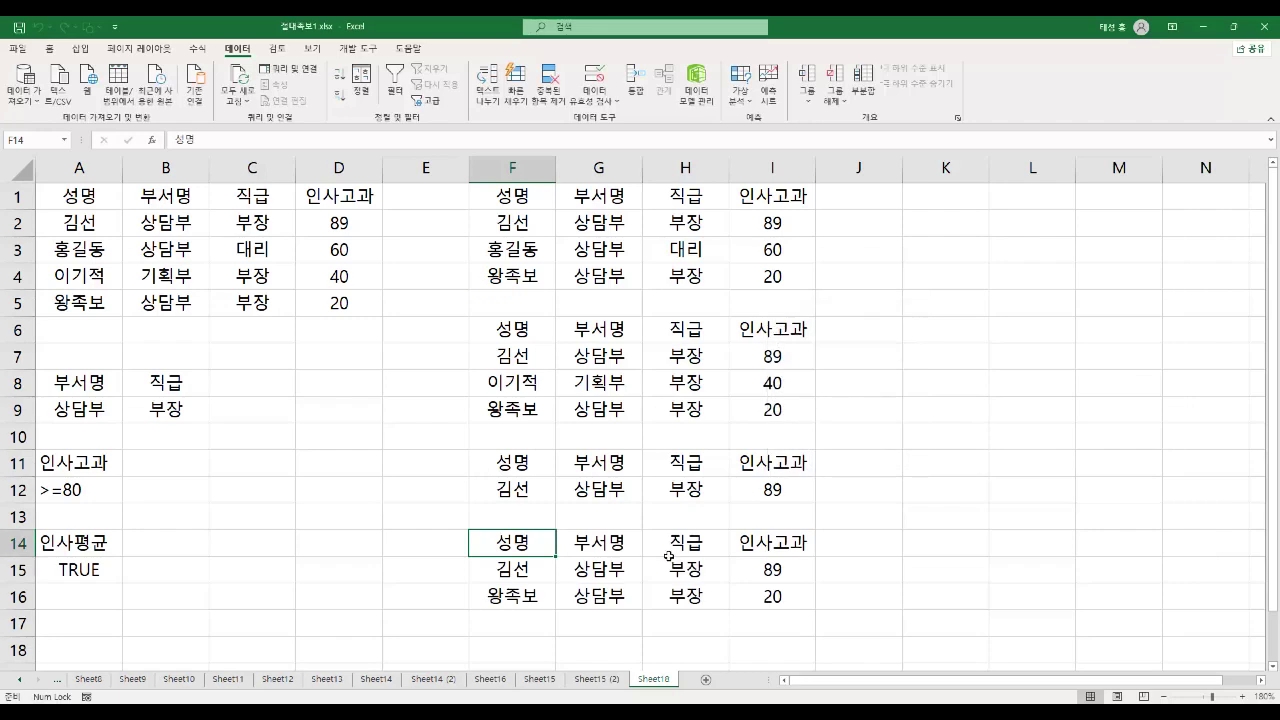
mouse_move(38, 372)
mouse_down()
mouse_move(58, 420)
mouse_move(201, 422)
mouse_up()
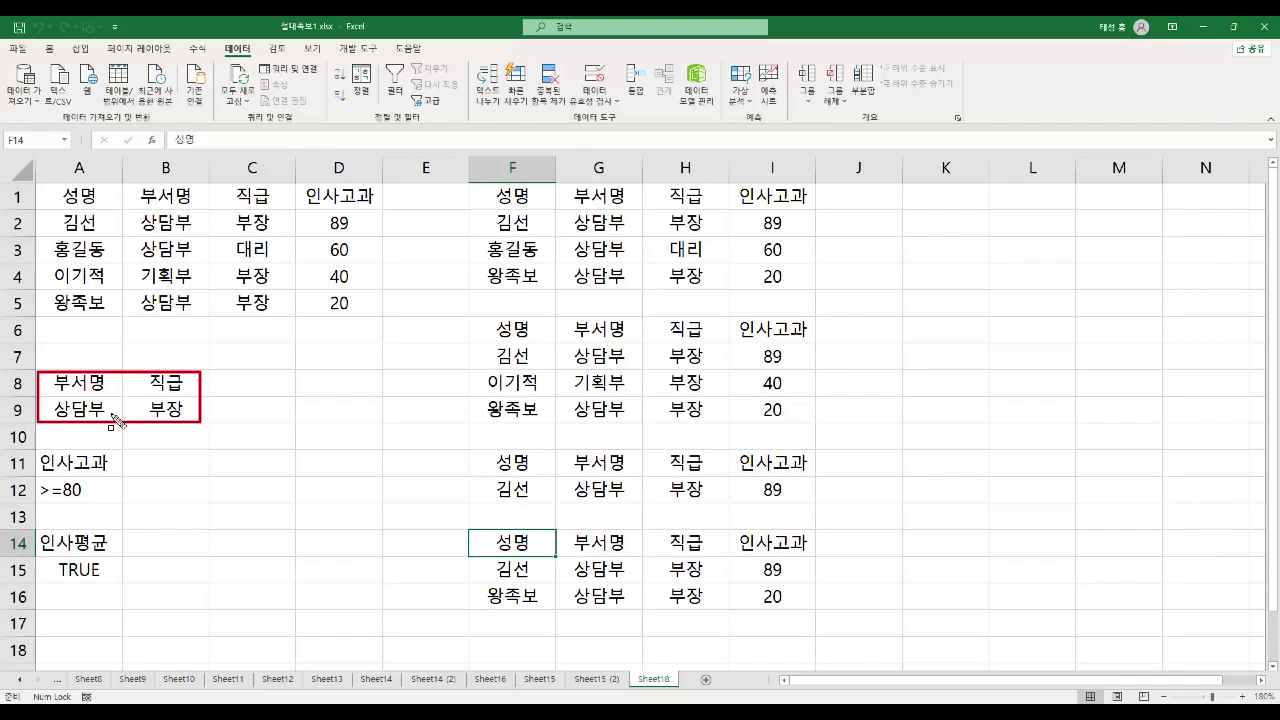
drag(48, 408, 186, 410)
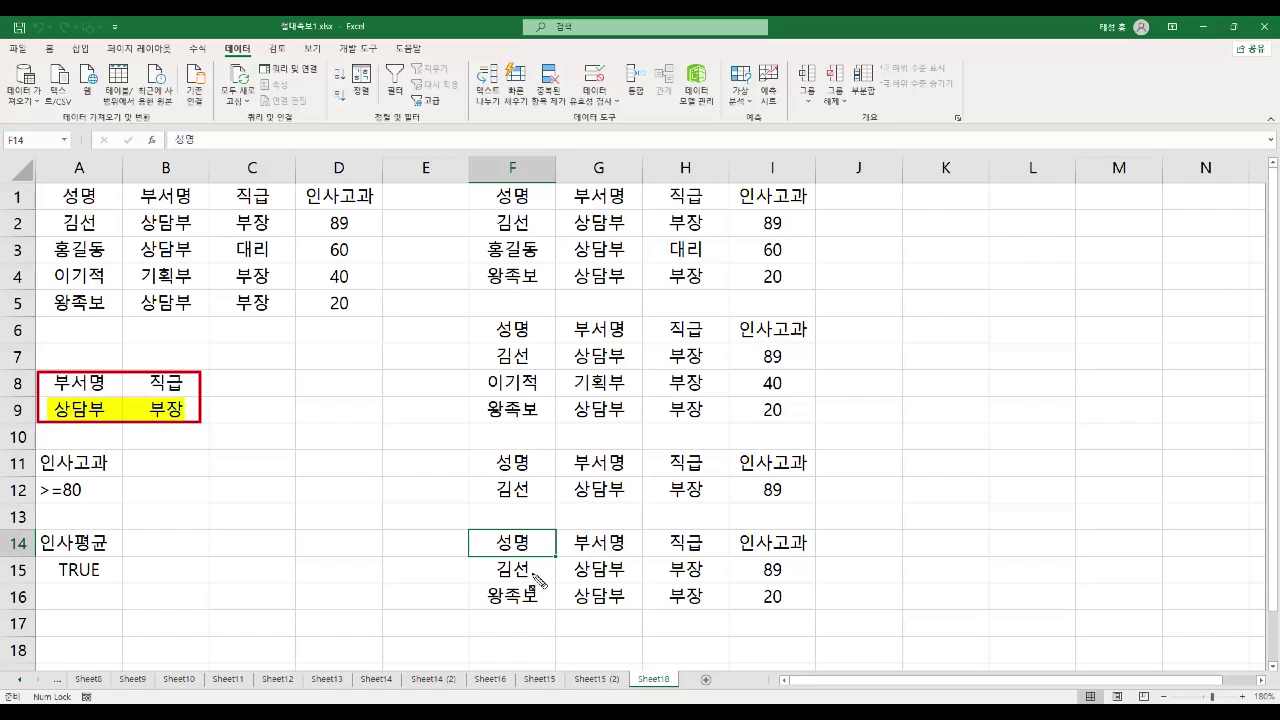
drag(566, 568, 734, 580)
drag(566, 595, 733, 596)
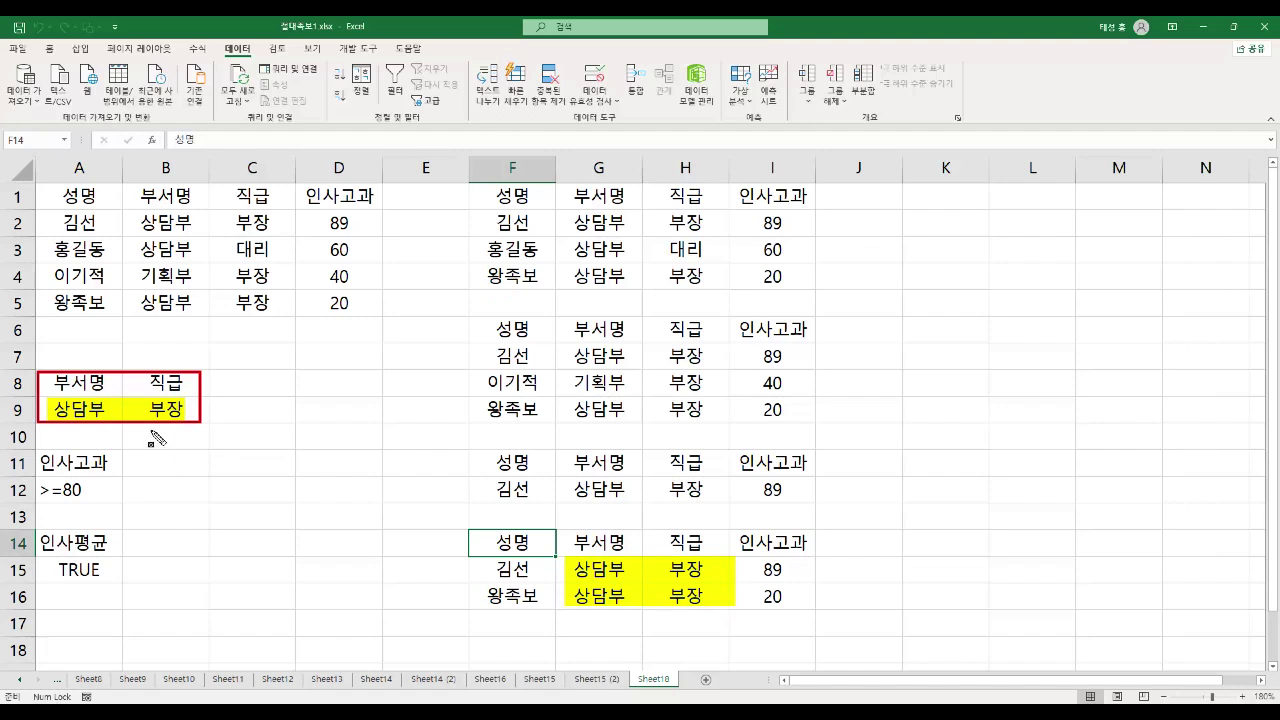
key(Escape)
Inspect the 인사평균 criteria heading in A14 and the average-comparison formula in A15
click(112, 543)
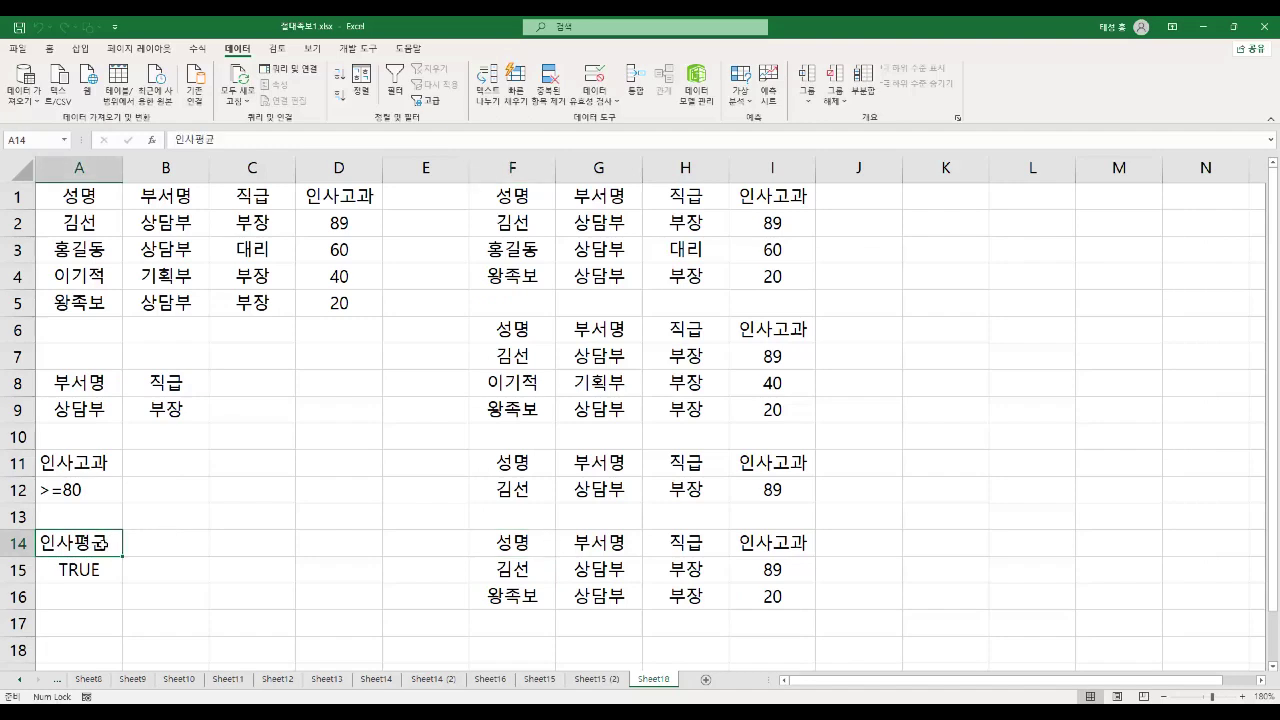
click(101, 566)
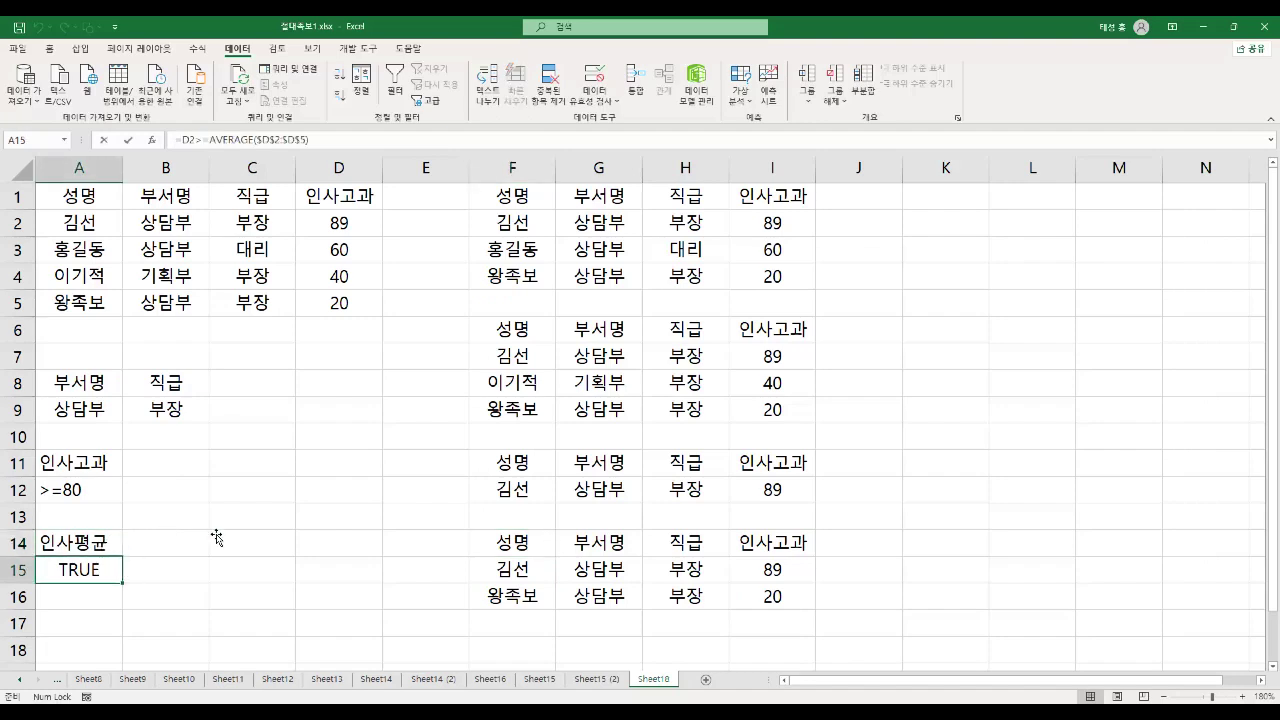
key(F2)
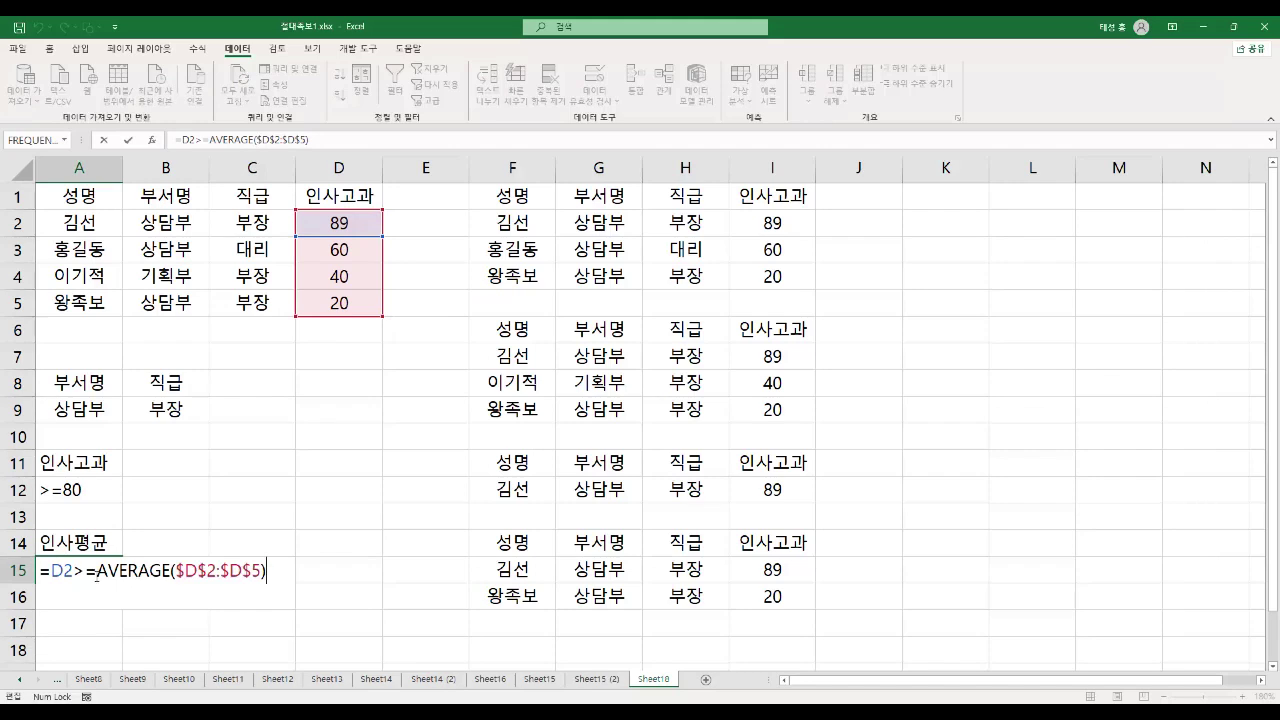
key(Return)
key(Up)
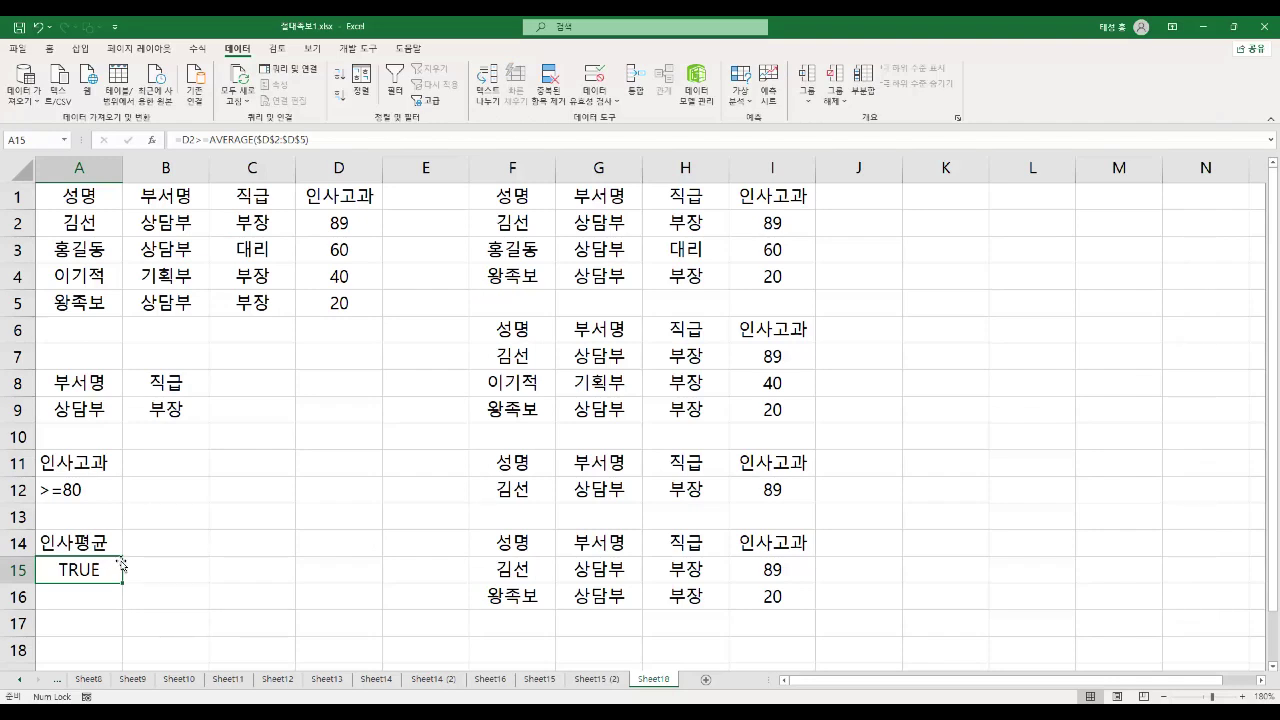
Set up an advanced filter on A1:D5 that copies to another location, with the 인사평균 criteria in A14:A15
click(272, 277)
click(428, 100)
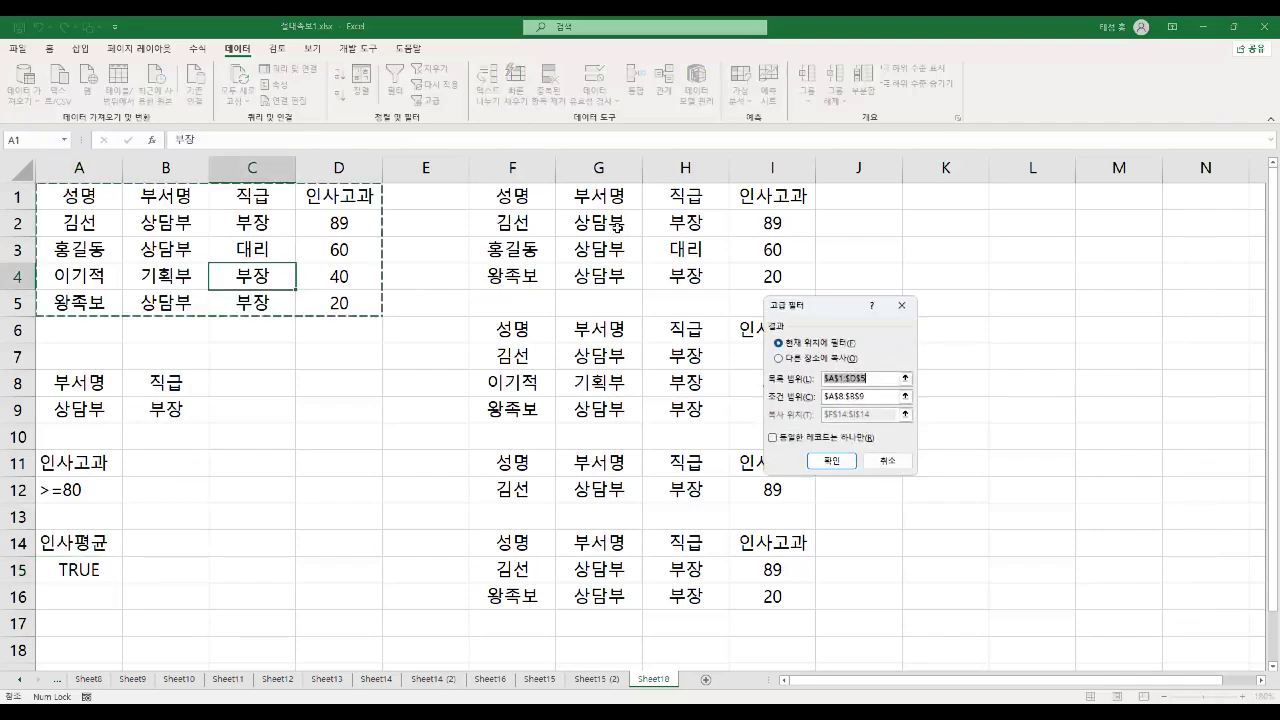
click(812, 359)
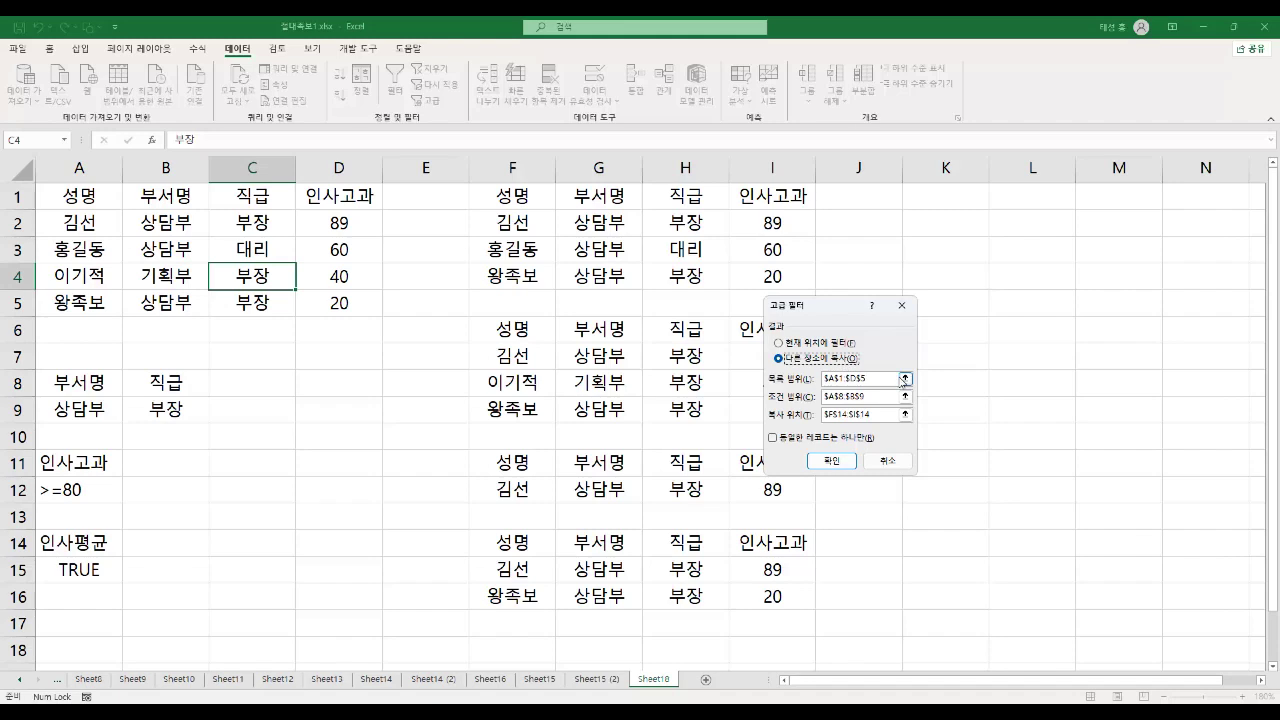
click(906, 379)
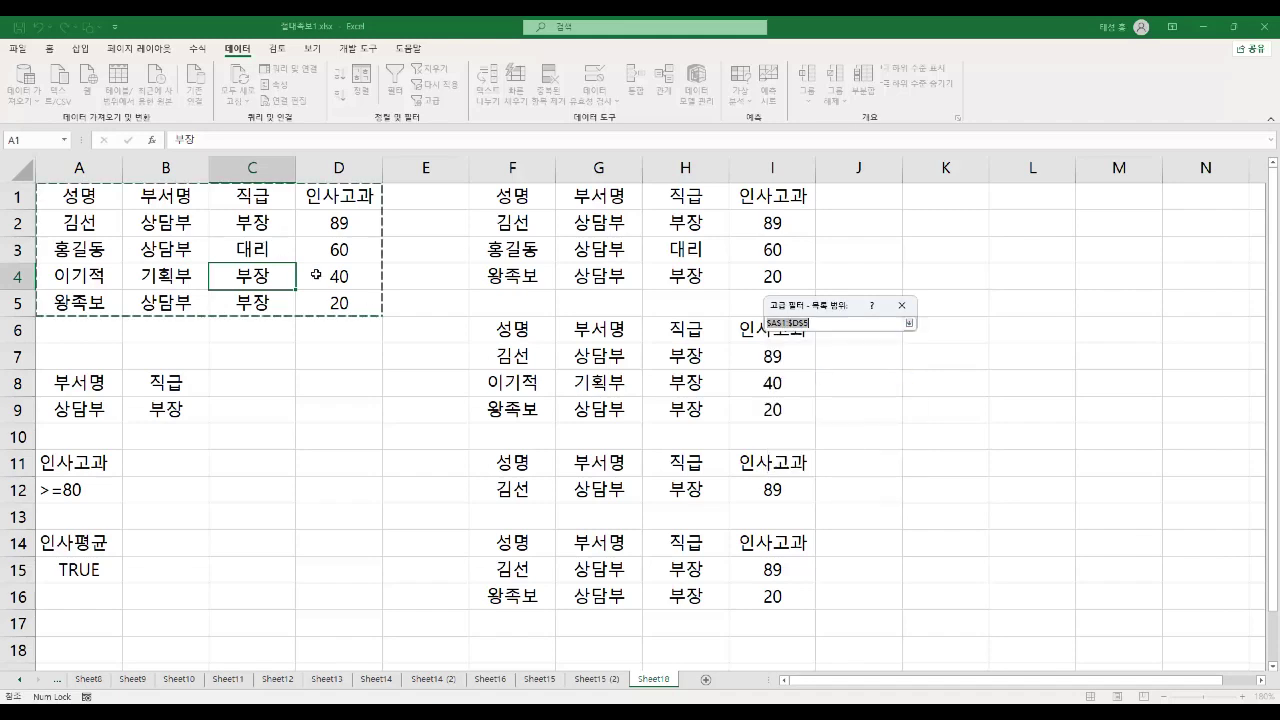
click(909, 323)
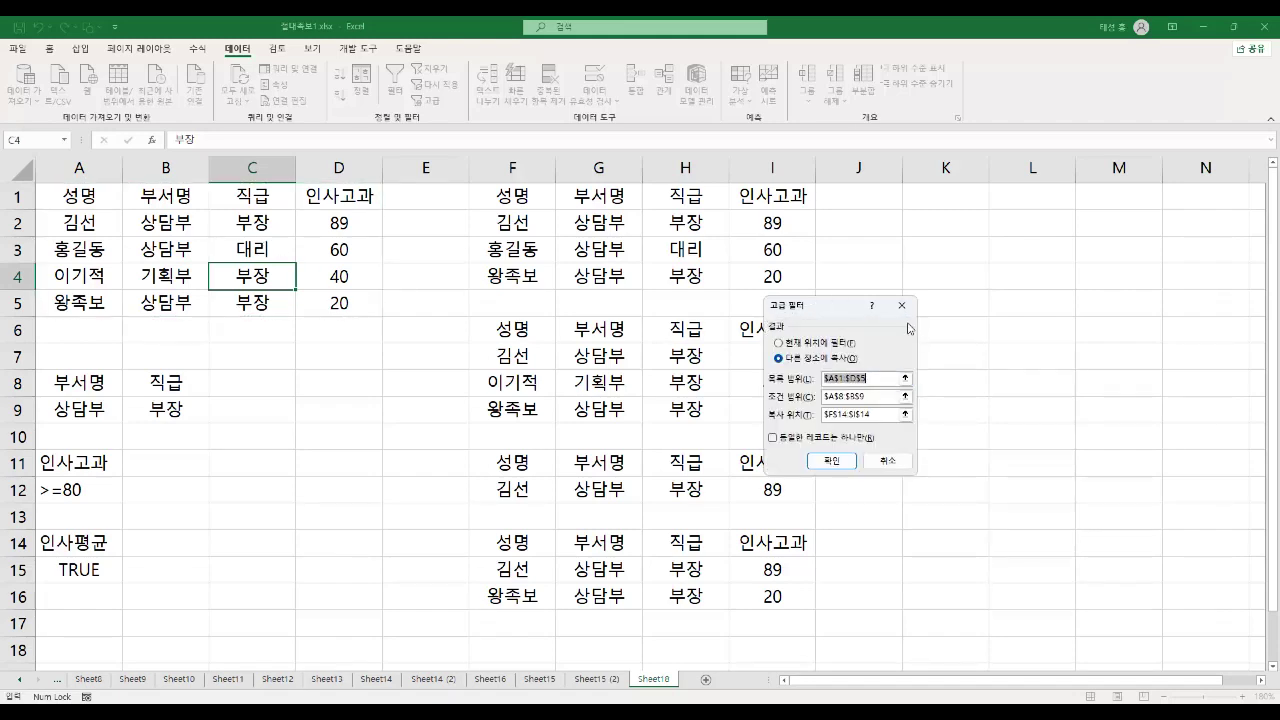
click(906, 397)
drag(108, 538, 124, 565)
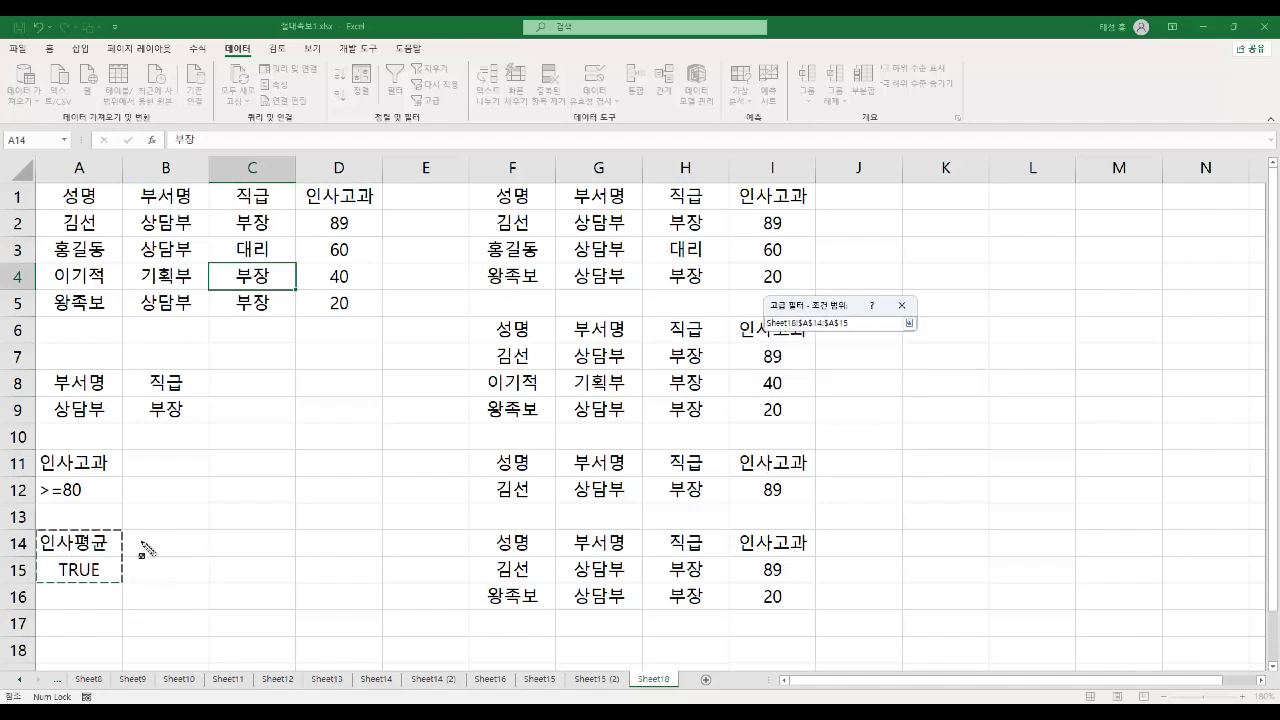
drag(308, 196, 374, 198)
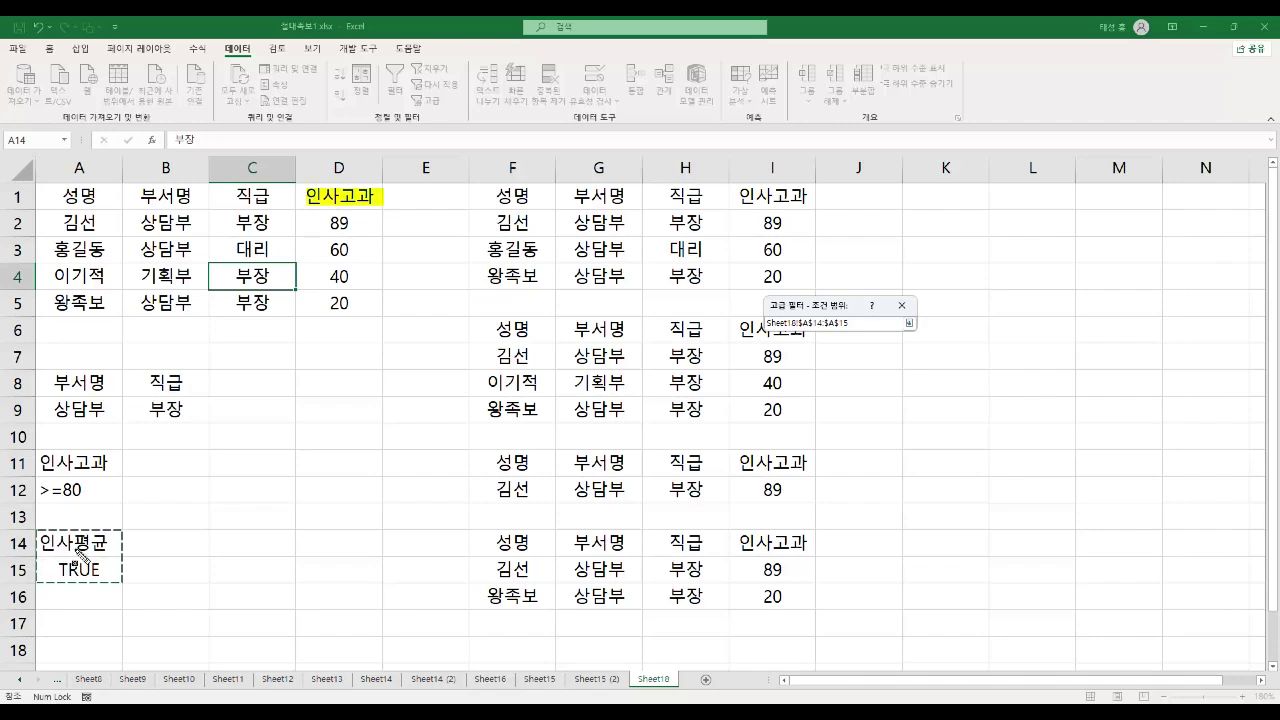
drag(40, 544, 120, 545)
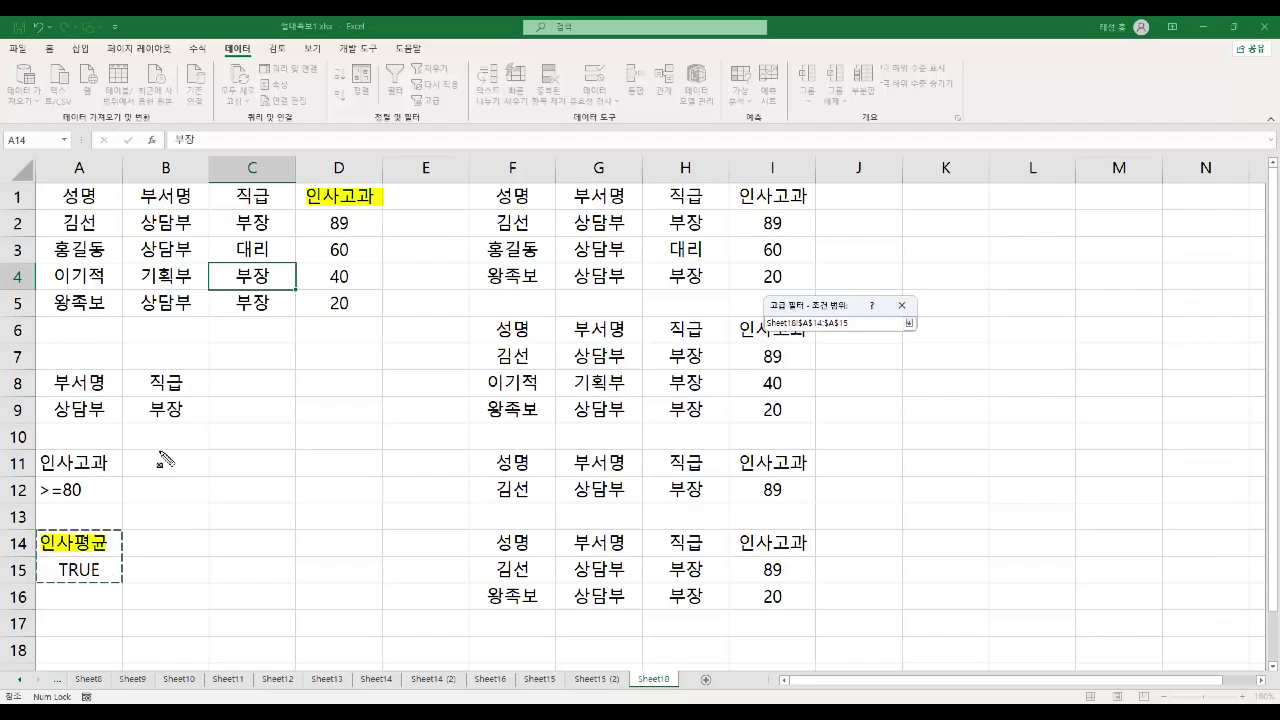
drag(56, 569, 124, 570)
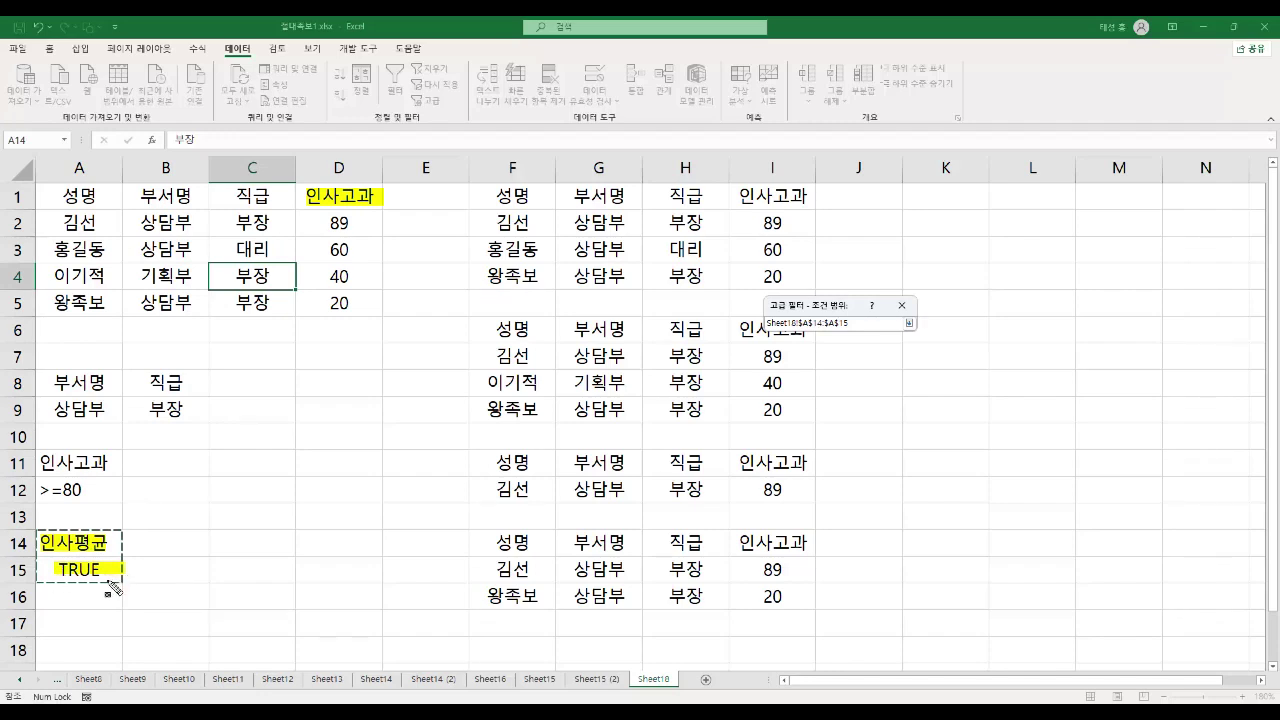
key(Escape)
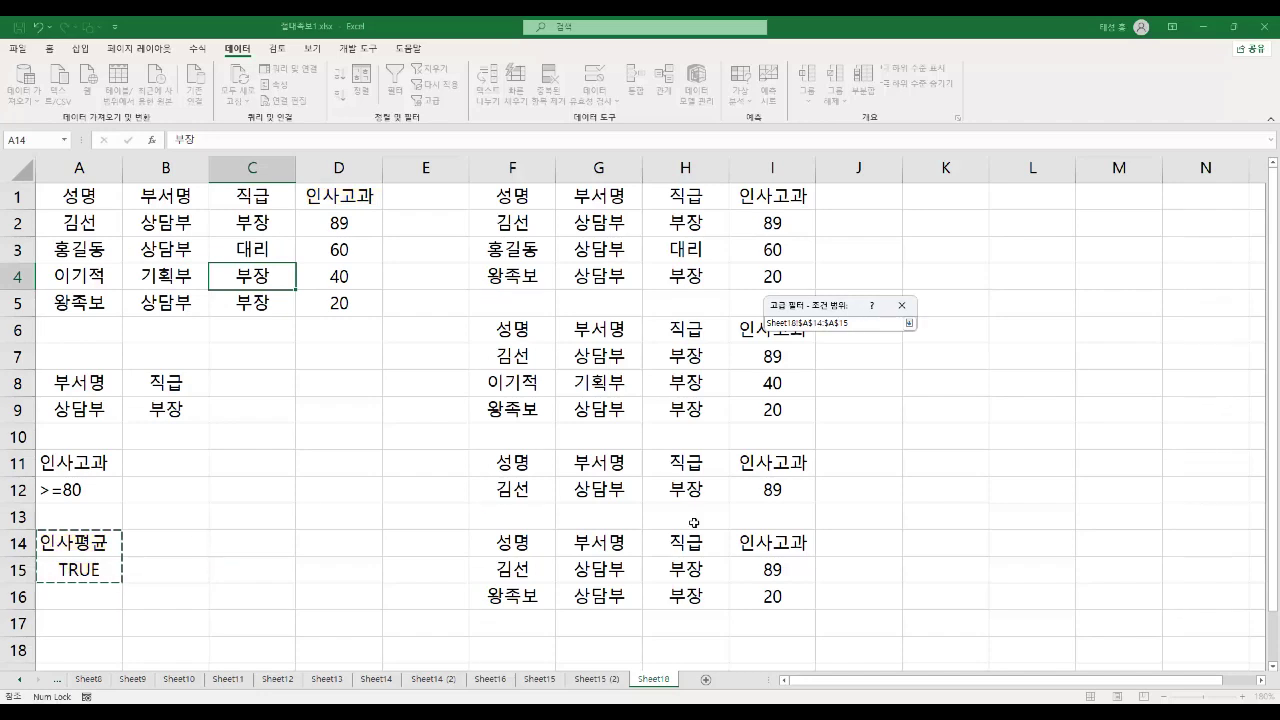
Set K1 as the copy destination for the 인사평균 filter, run it and check the extracted scores
click(909, 324)
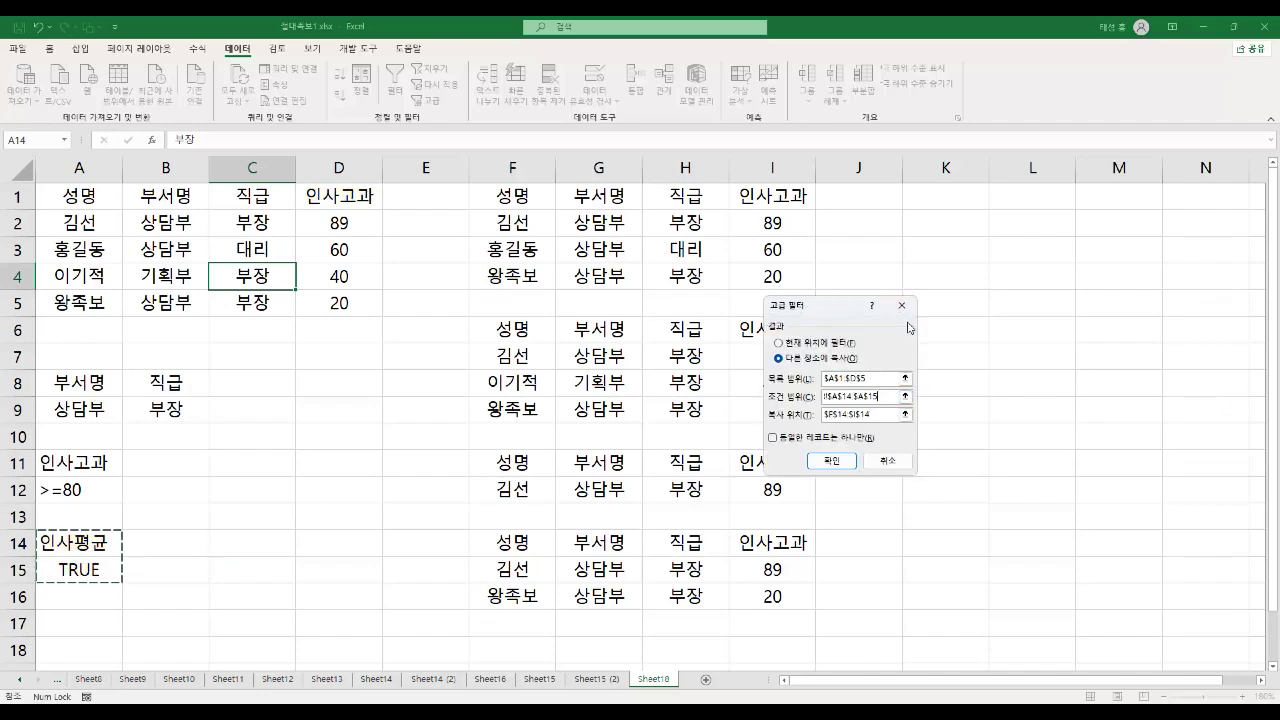
click(905, 414)
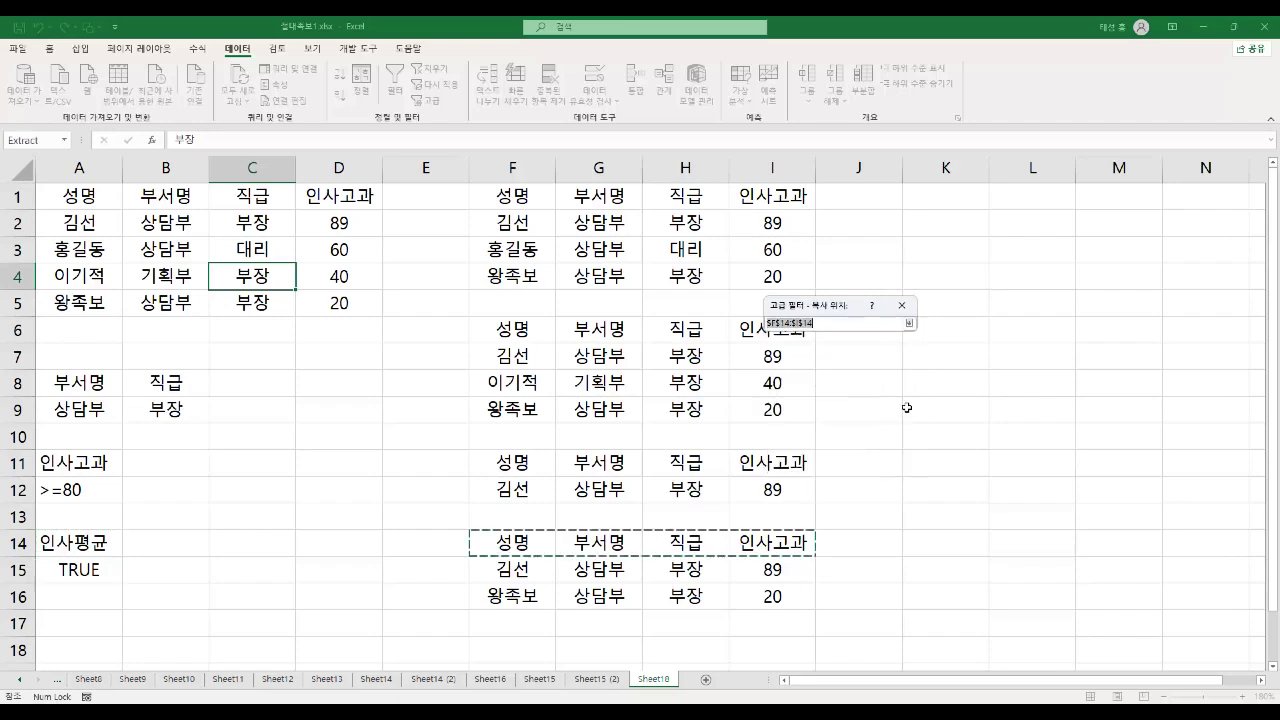
click(916, 200)
click(909, 323)
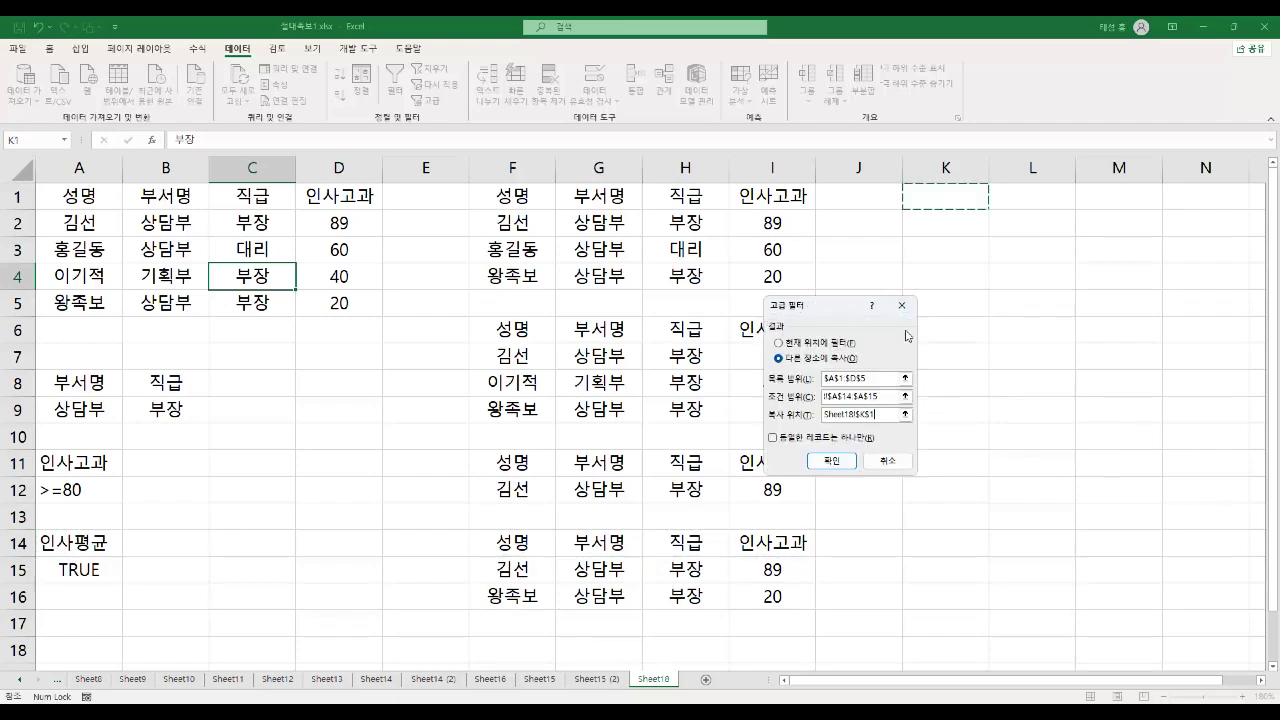
click(852, 458)
drag(900, 683, 942, 686)
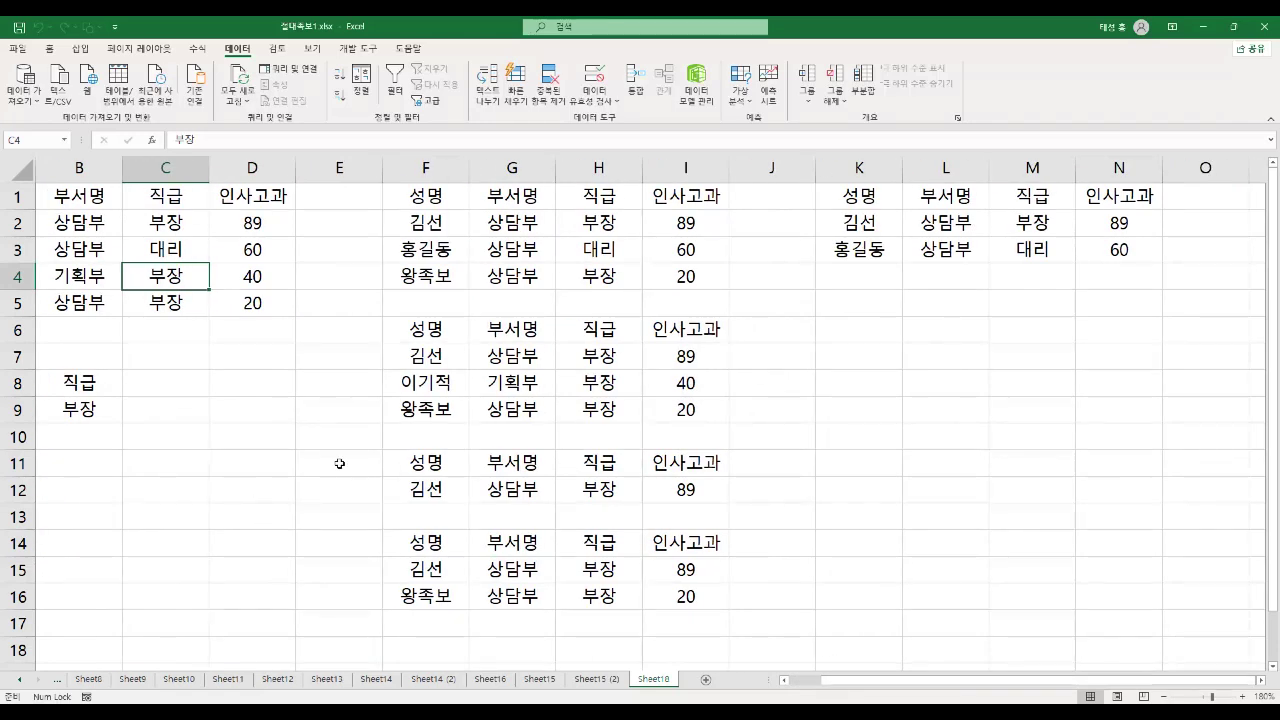
click(1115, 227)
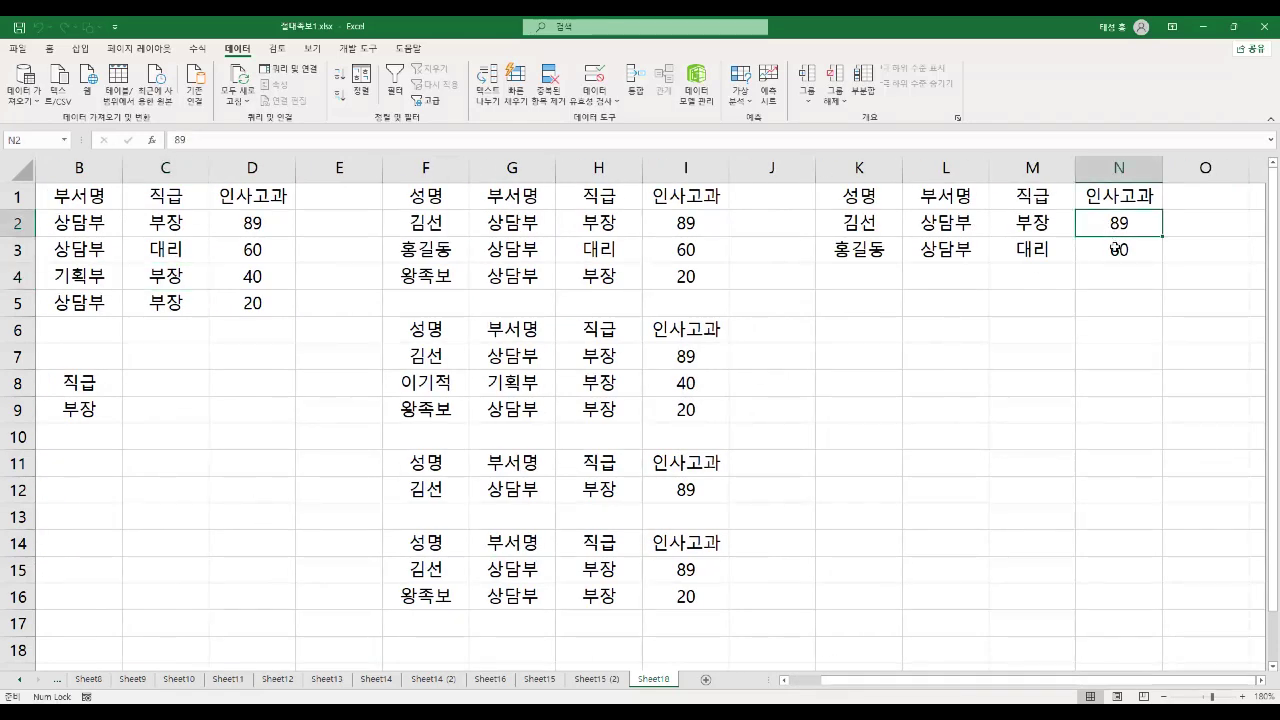
click(1113, 250)
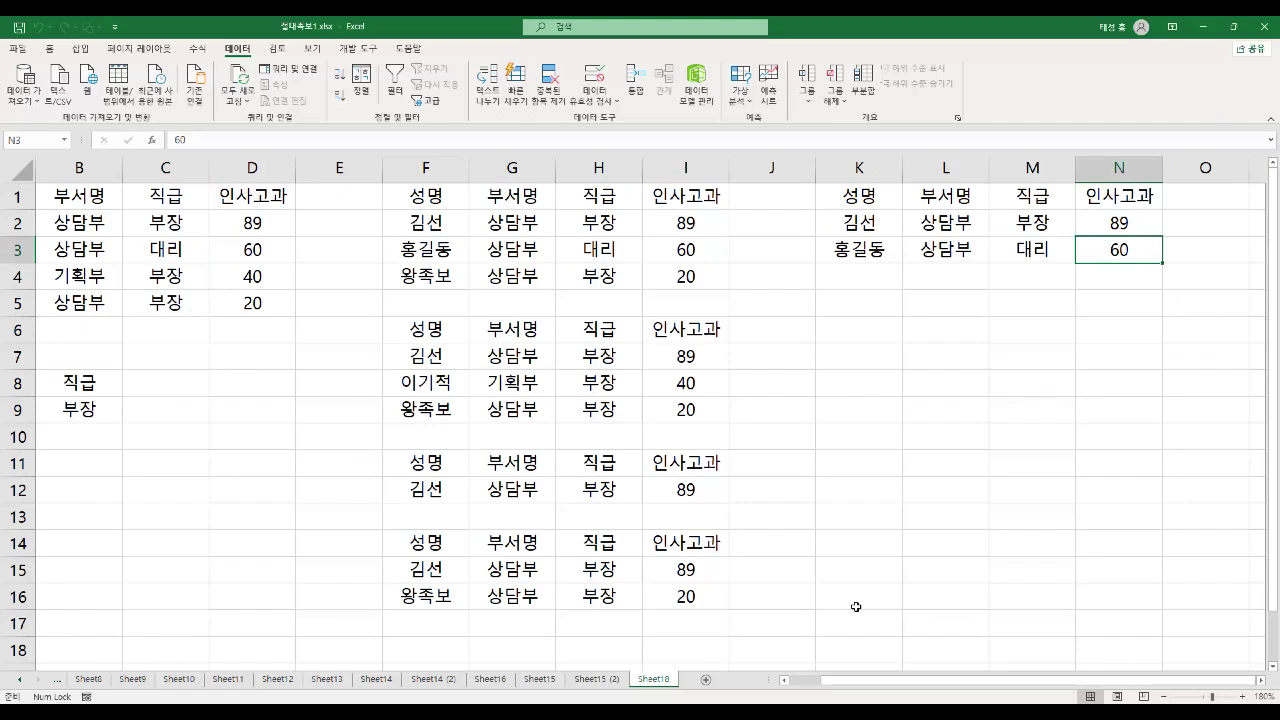
Review again how the formula in A15 compares each score with the average, and its heading in A14
drag(838, 685, 805, 686)
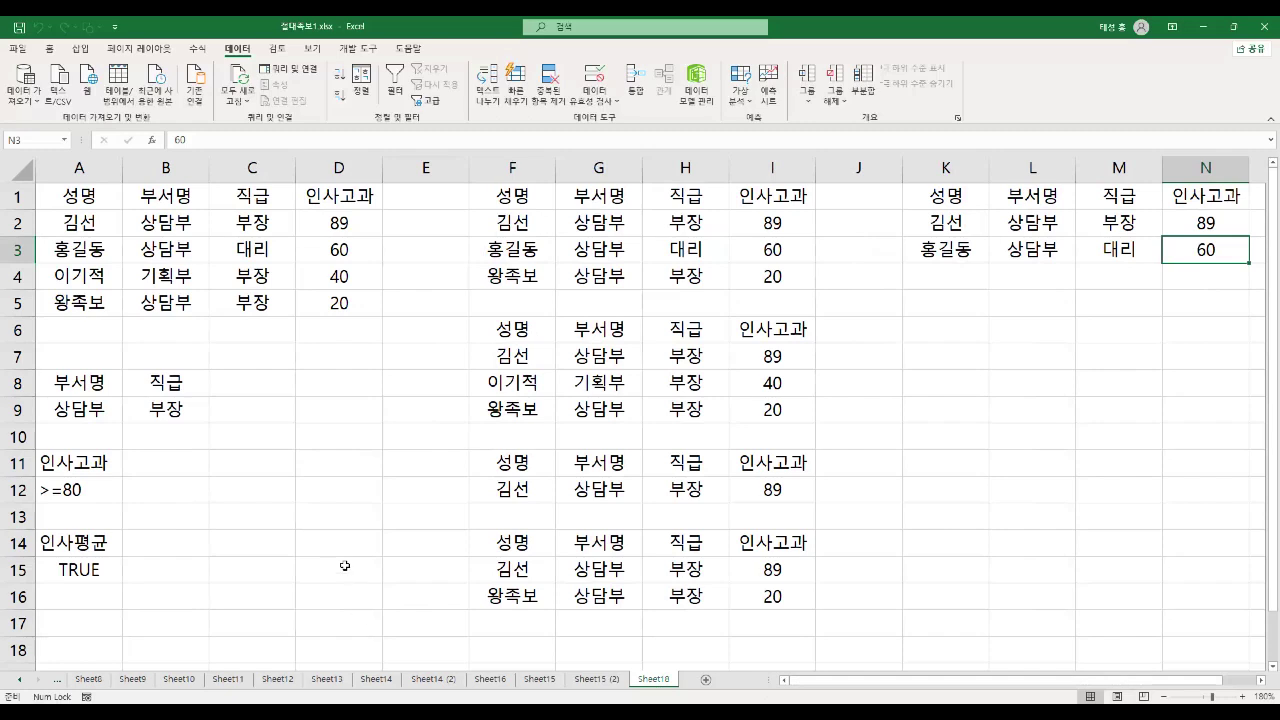
click(101, 572)
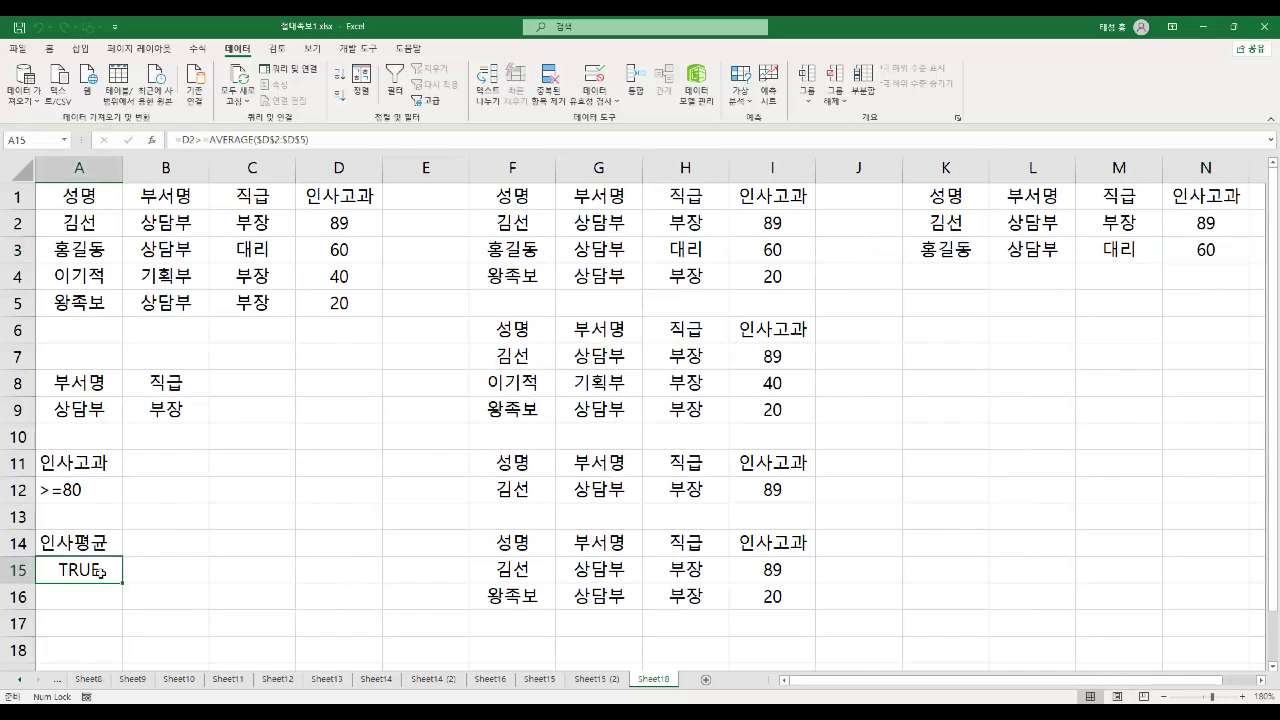
double_click(99, 572)
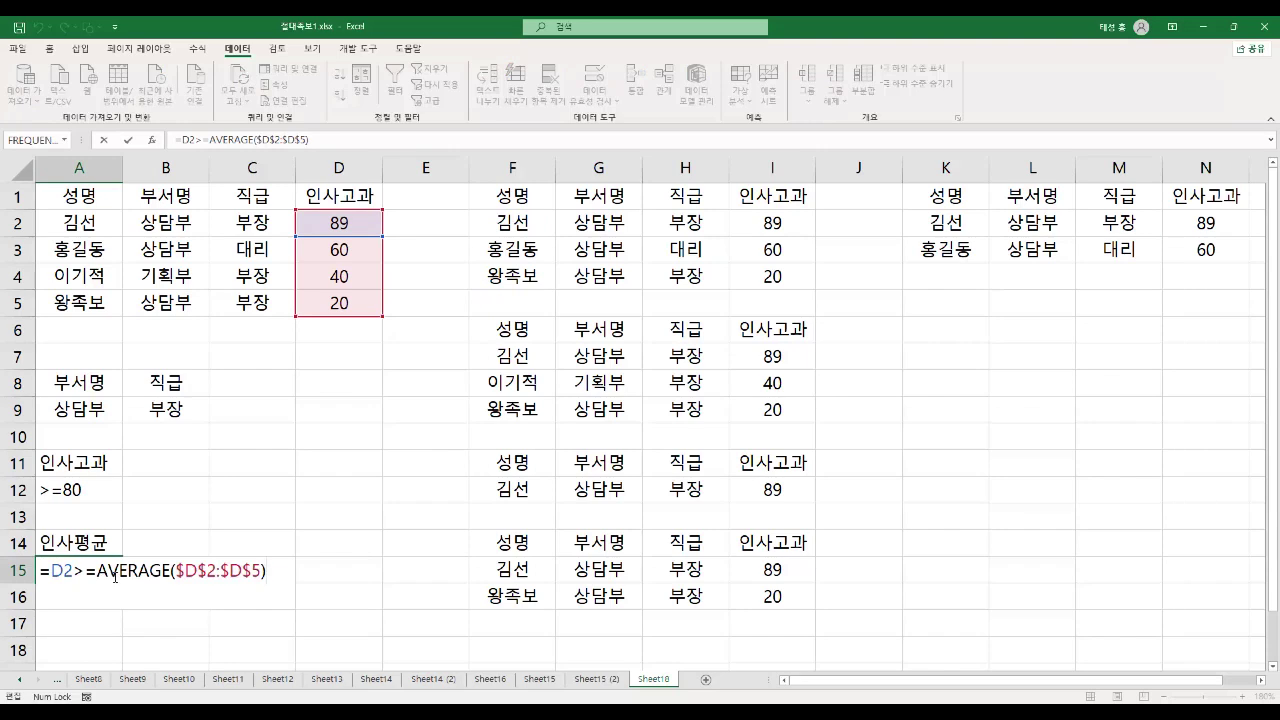
key(Return)
click(72, 568)
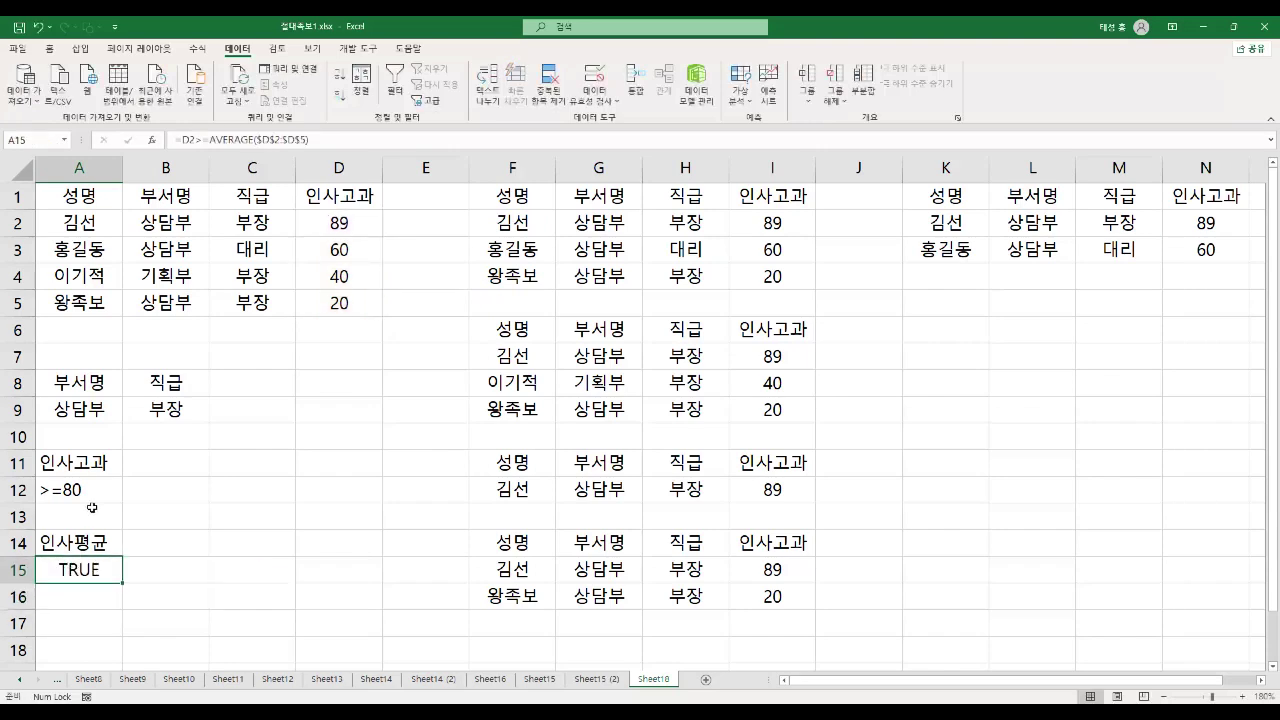
double_click(99, 566)
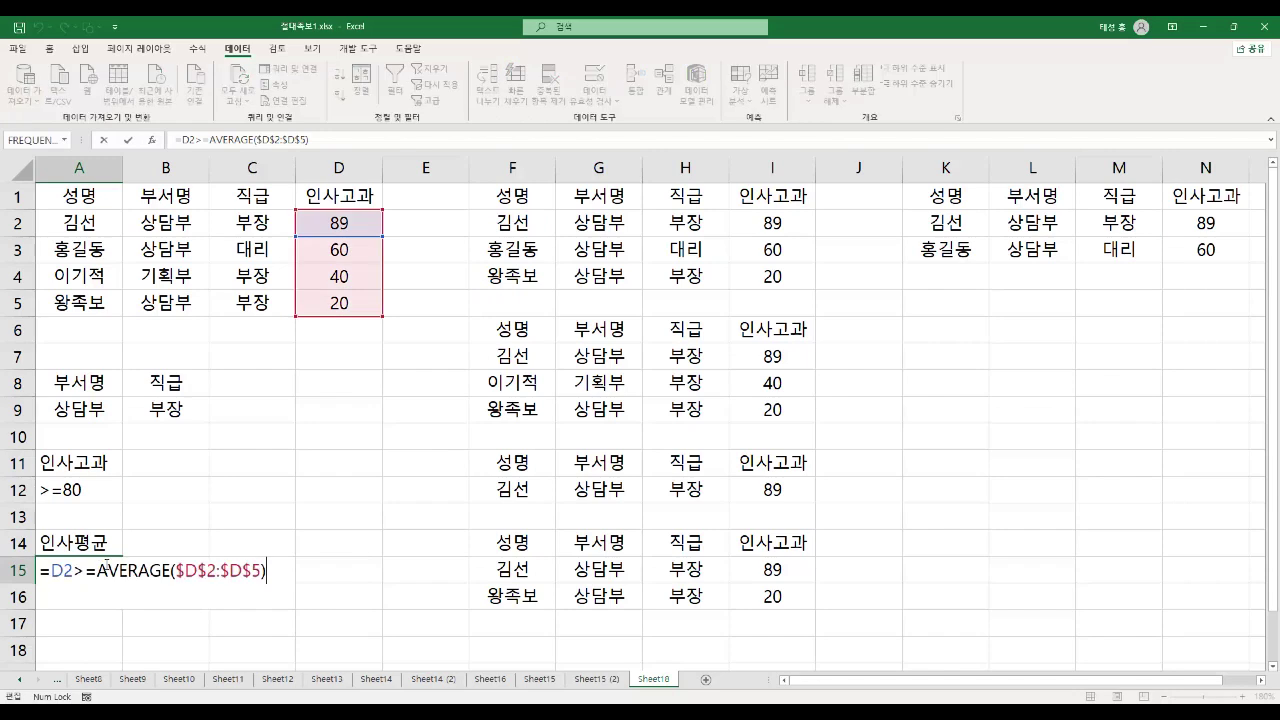
key(Return)
click(107, 543)
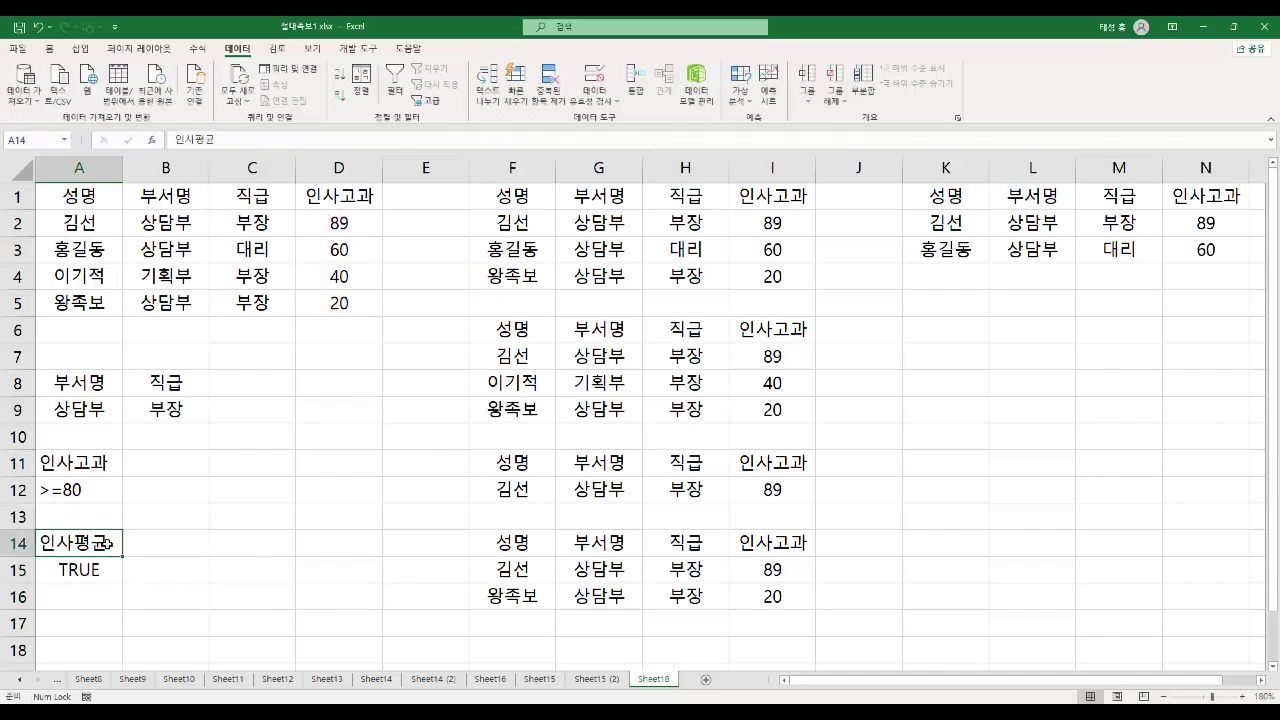